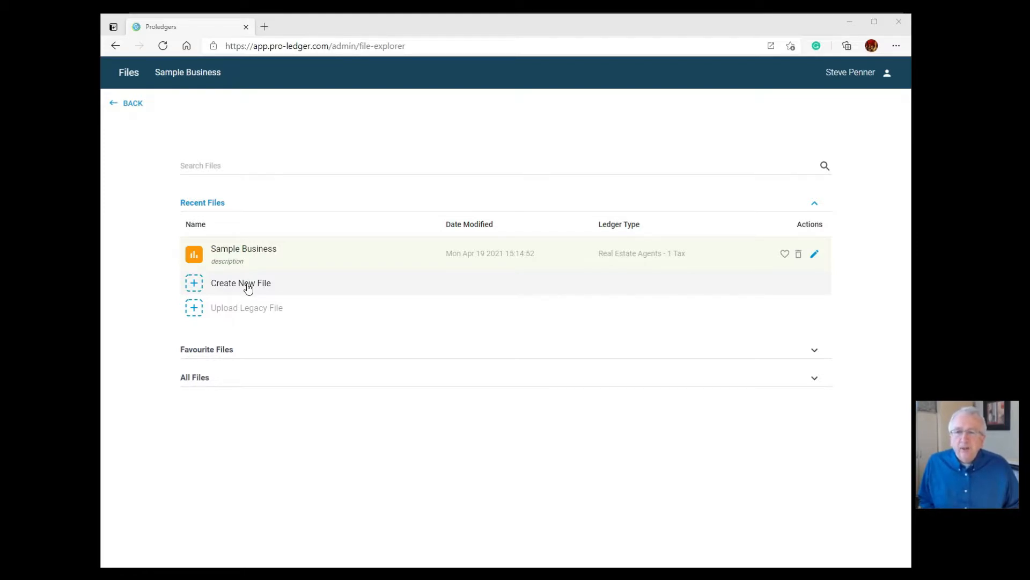
Start creating a new ledger file and name it "ABC company", leaving the description empty.
click(248, 288)
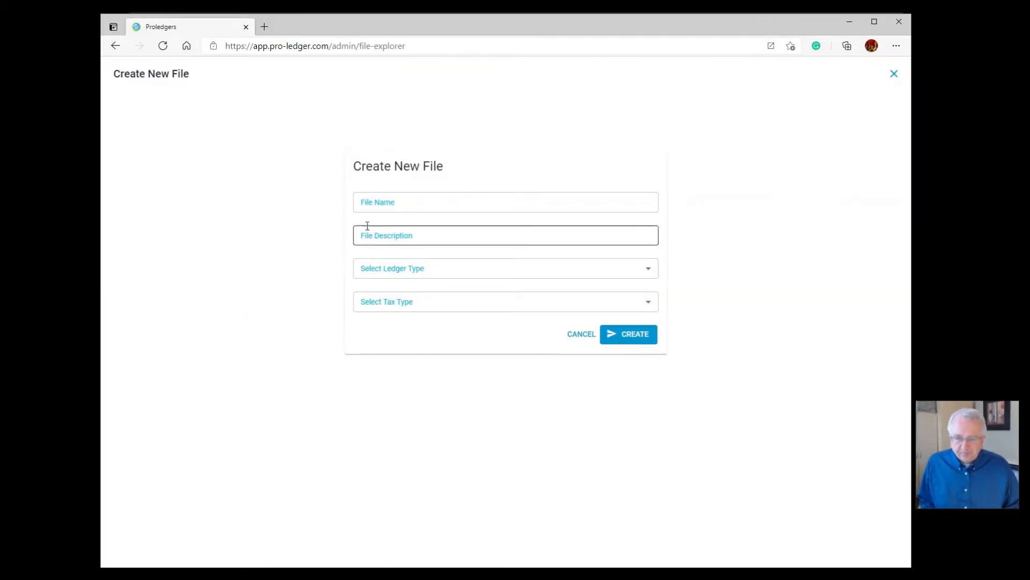
click(385, 203)
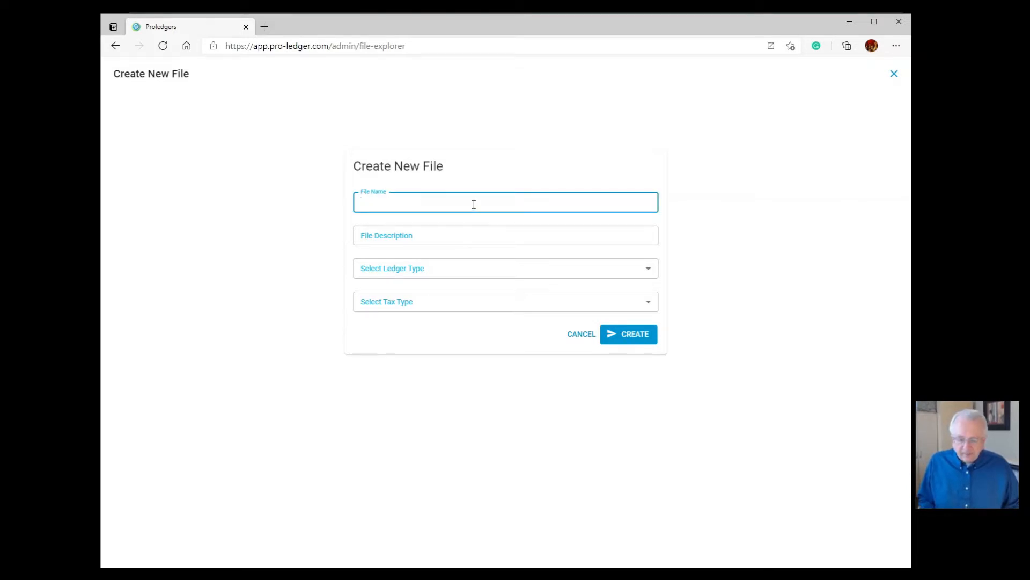
text(ABC c)
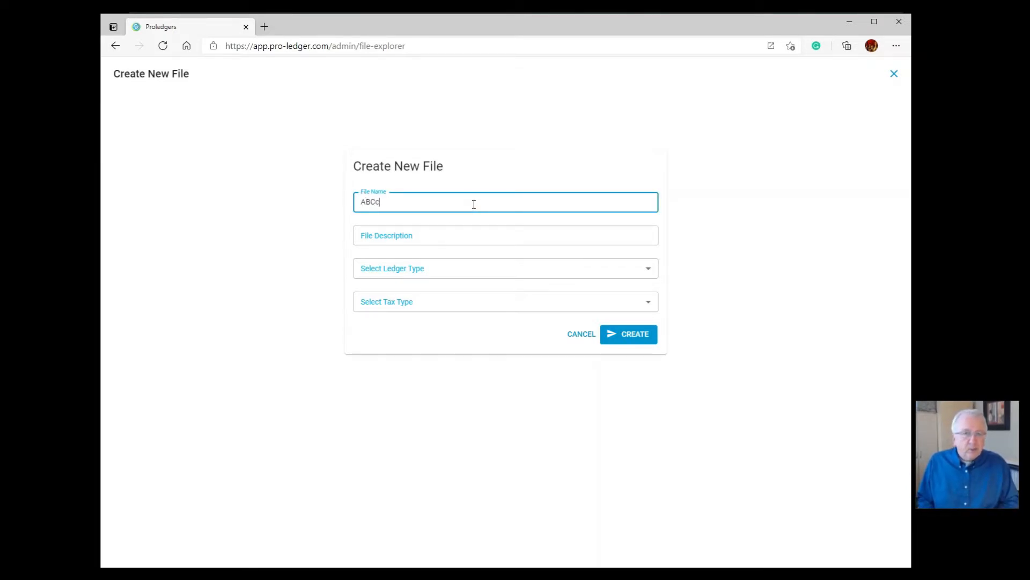
text(ompany)
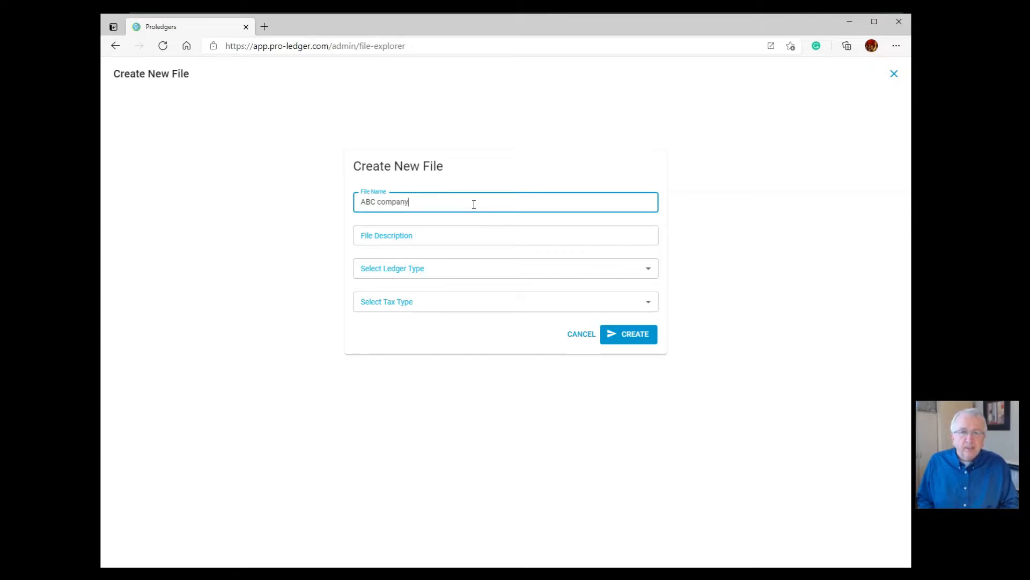
click(400, 232)
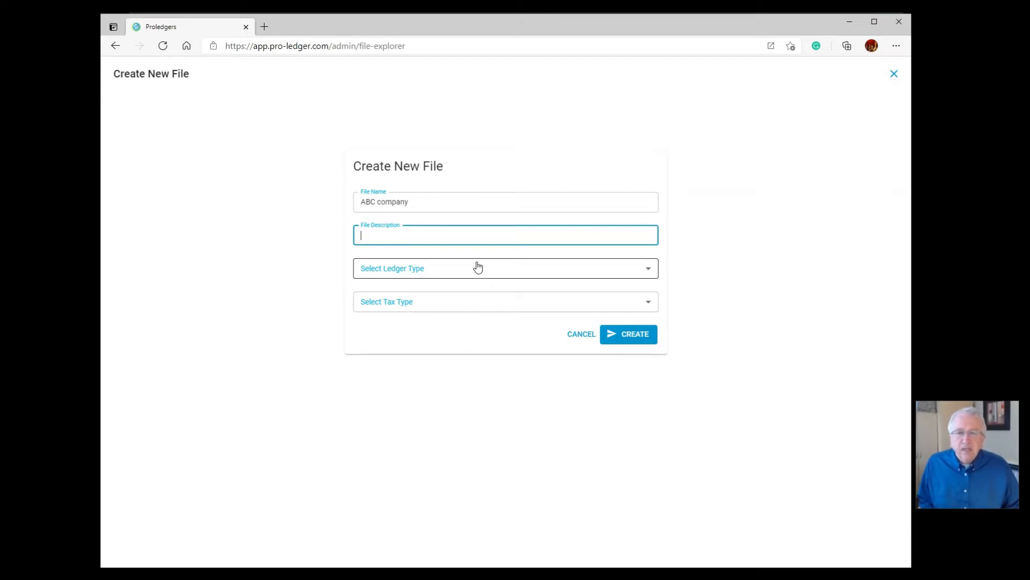
Set the ledger type to General Business and the tax type to 1 Tax, and create the file.
click(402, 272)
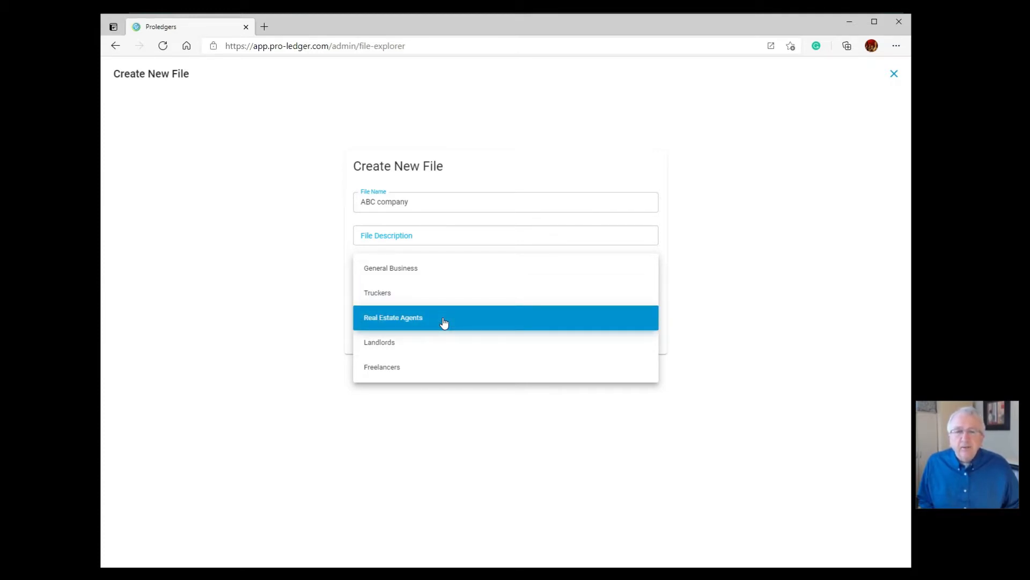
click(437, 278)
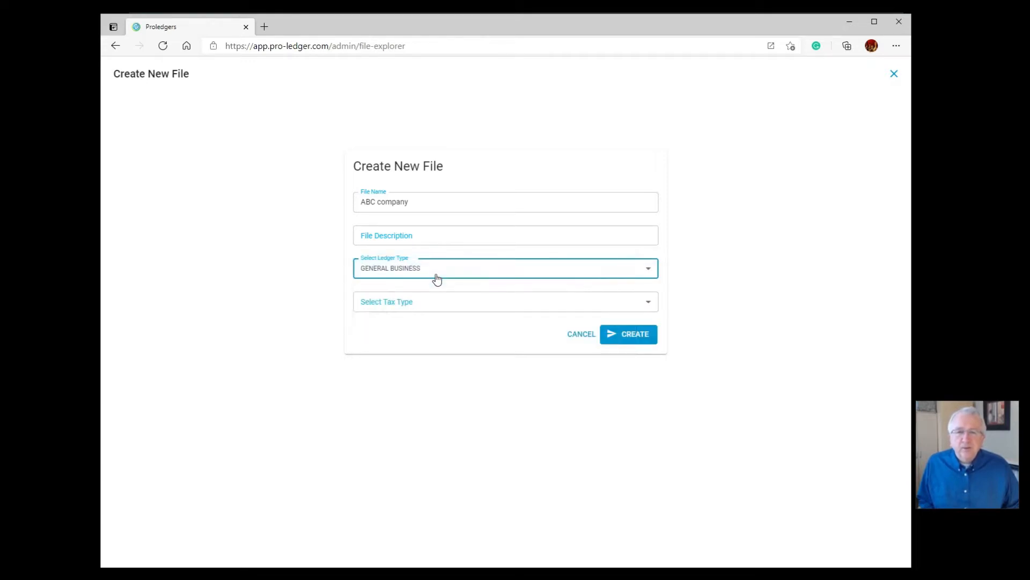
click(406, 303)
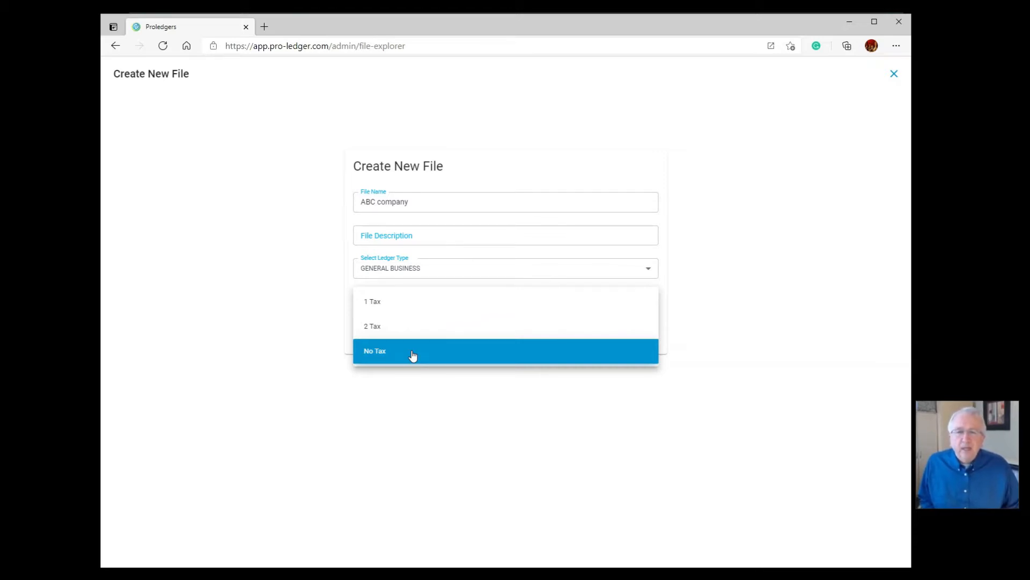
click(417, 307)
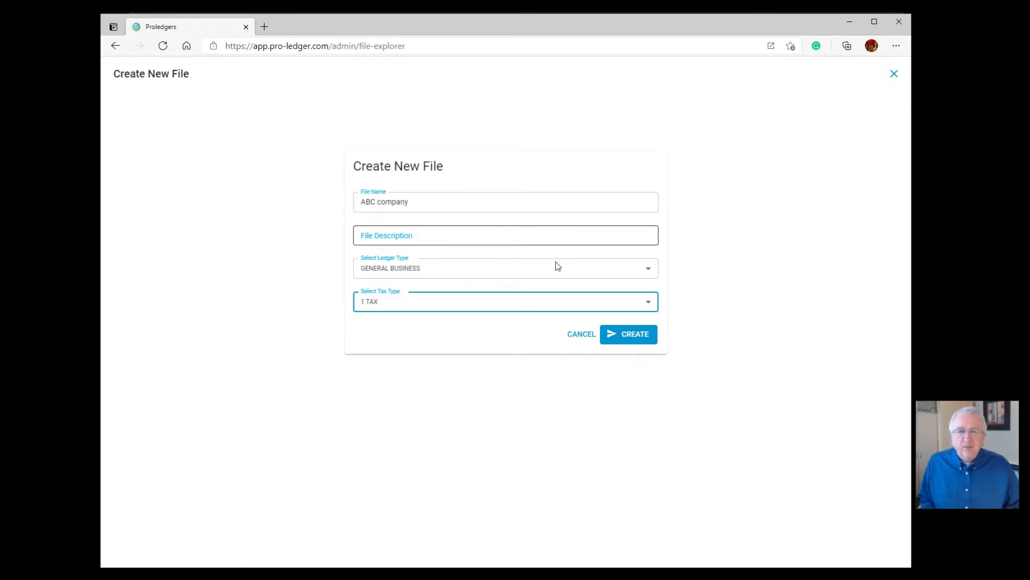
click(632, 337)
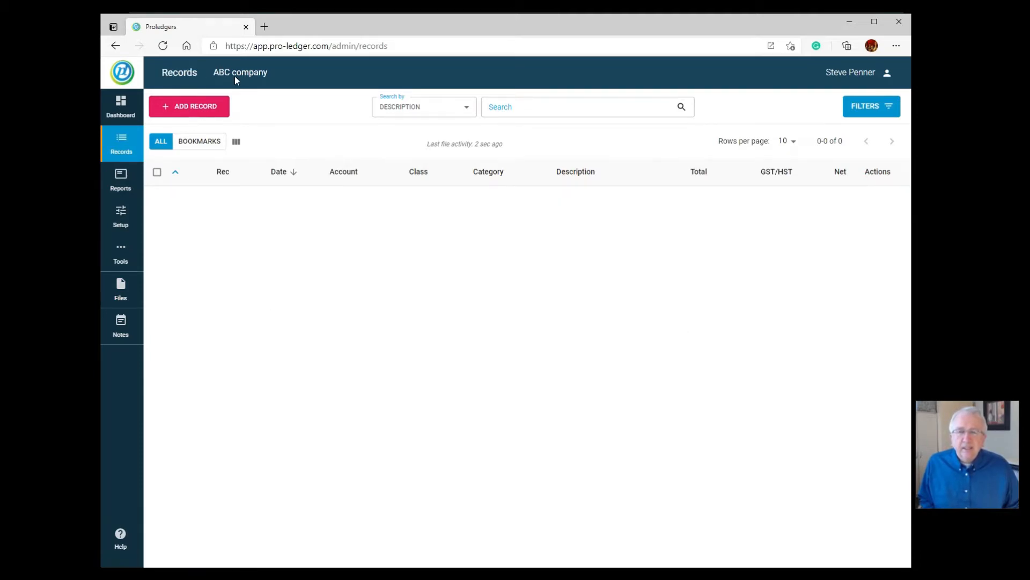
Look over the new file's dashboard and records pages, including the rows-per-page choices for the records.
click(120, 116)
click(120, 144)
click(119, 179)
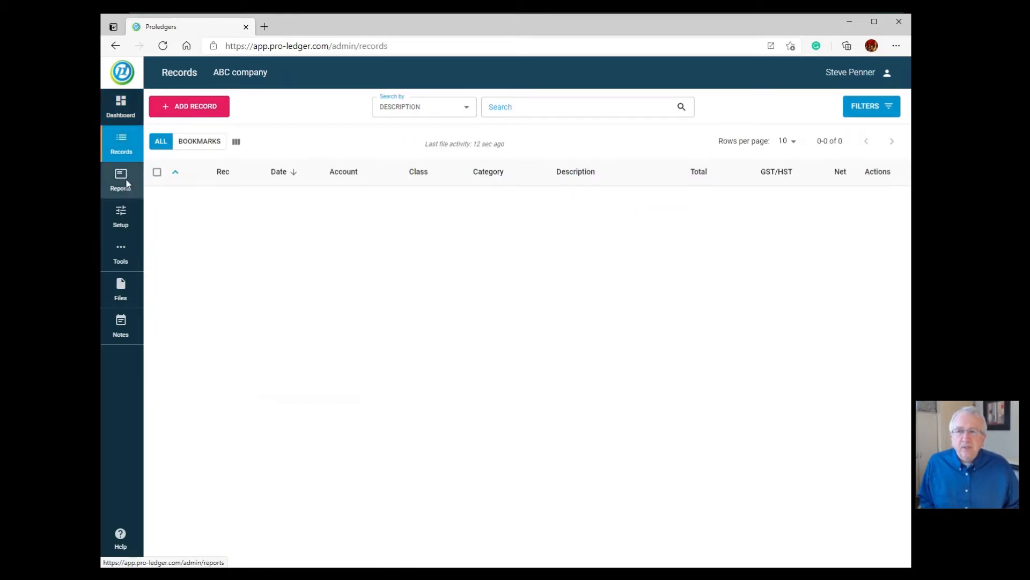
click(125, 217)
click(120, 146)
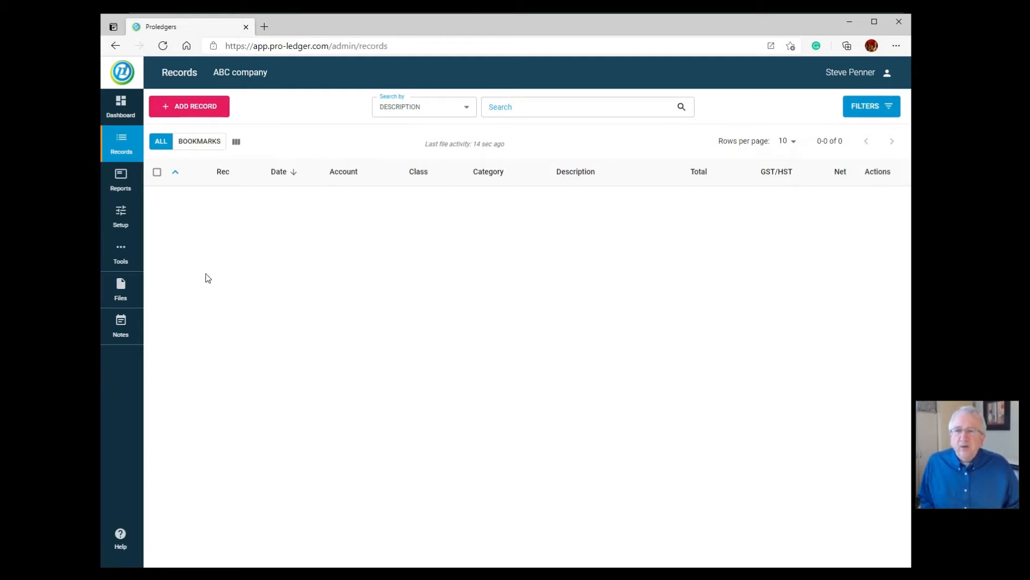
click(120, 103)
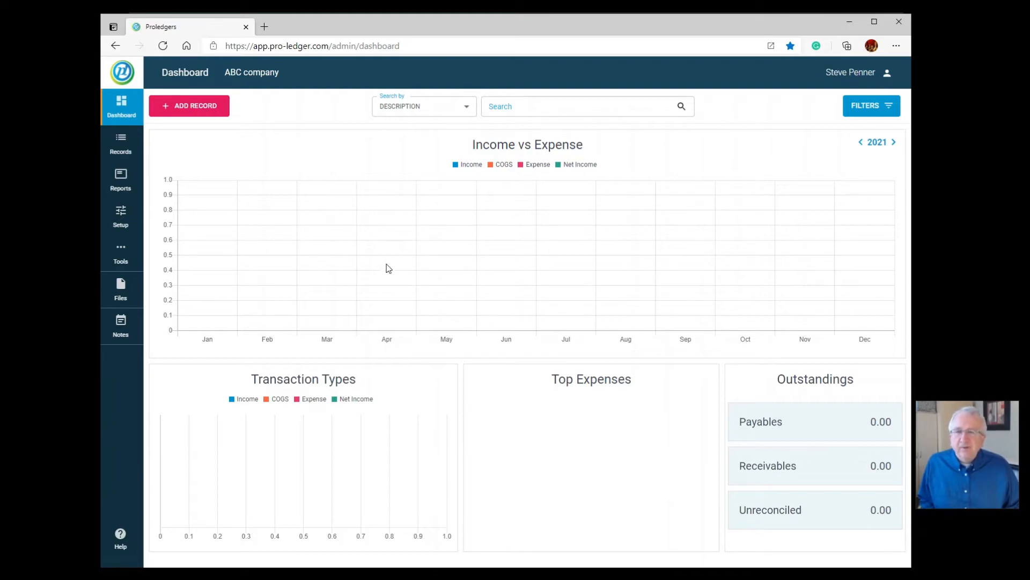
click(125, 148)
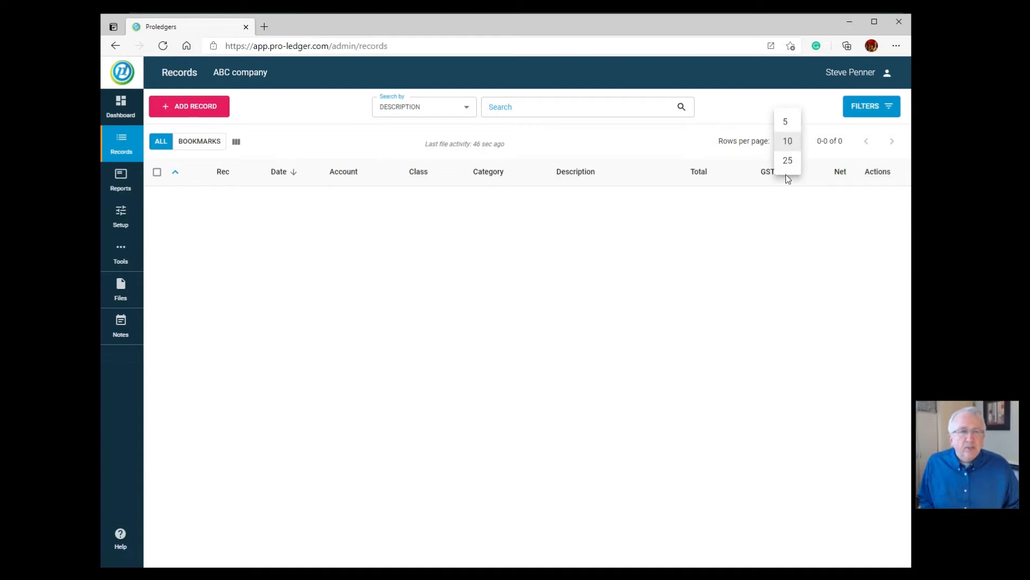
click(747, 196)
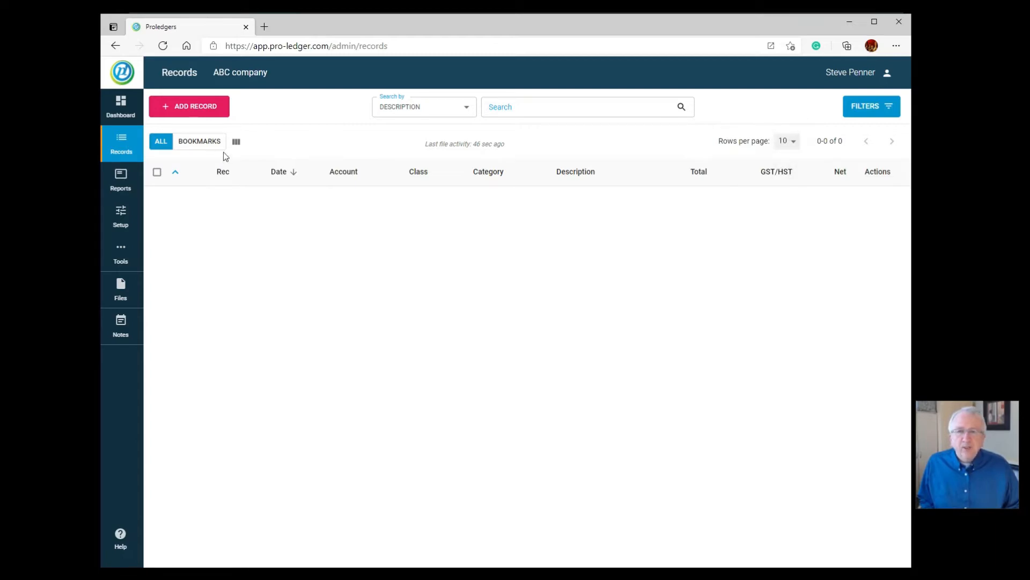
Review the Business Only, Tax, Accounts, Reconciliation and Overall reports of the ABC company file.
click(129, 191)
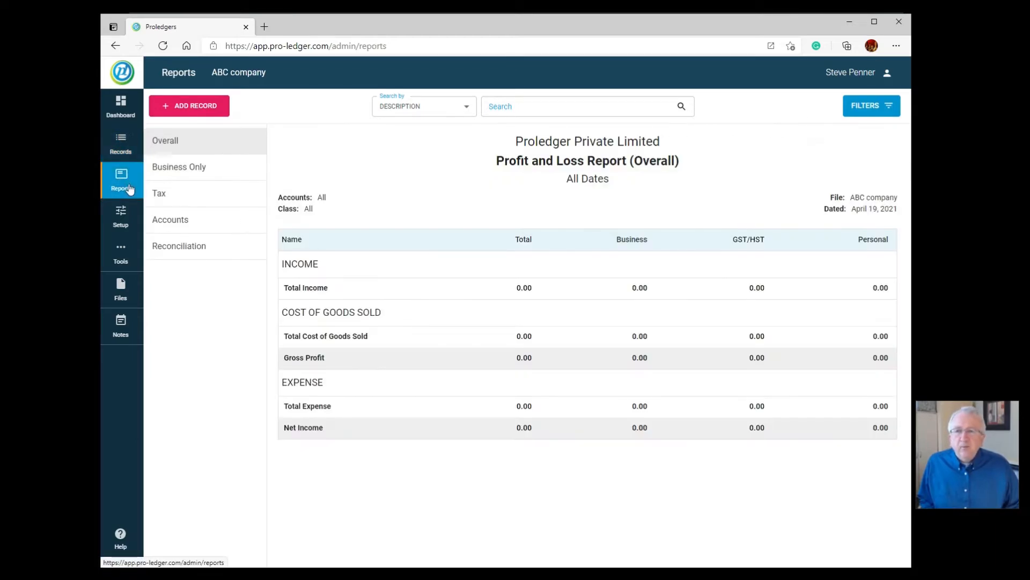
click(163, 169)
click(160, 193)
click(171, 221)
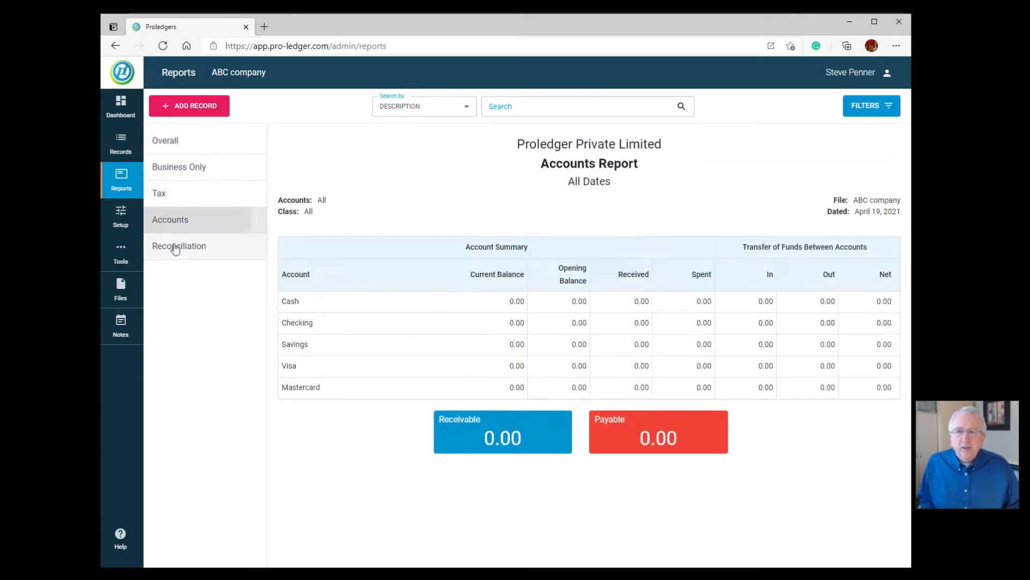
click(176, 247)
click(169, 144)
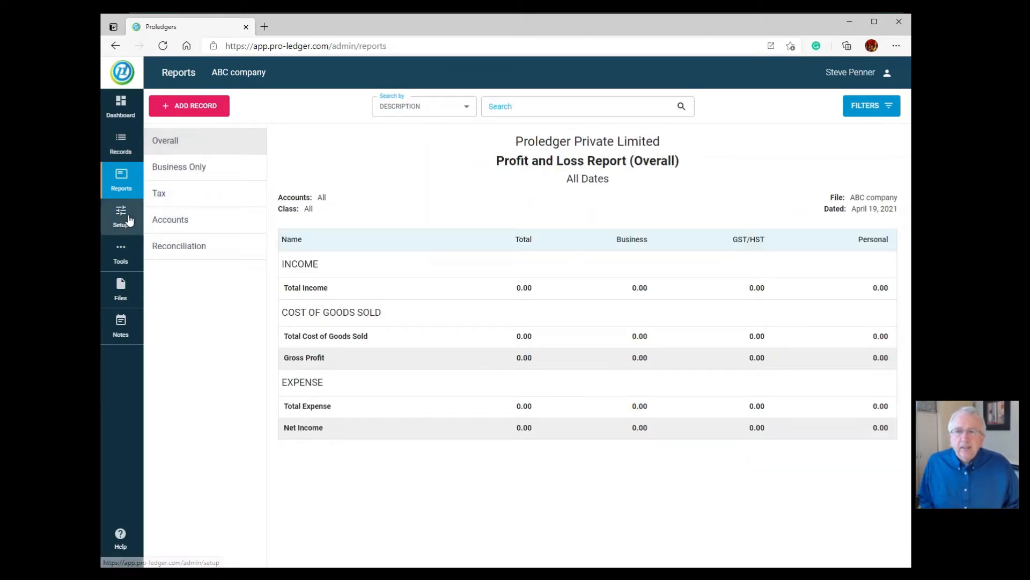
Examine the setup pages for accounts, classes, taxes, income, expenses, cost of goods sold and pre-written descriptions.
click(120, 215)
click(179, 134)
click(180, 159)
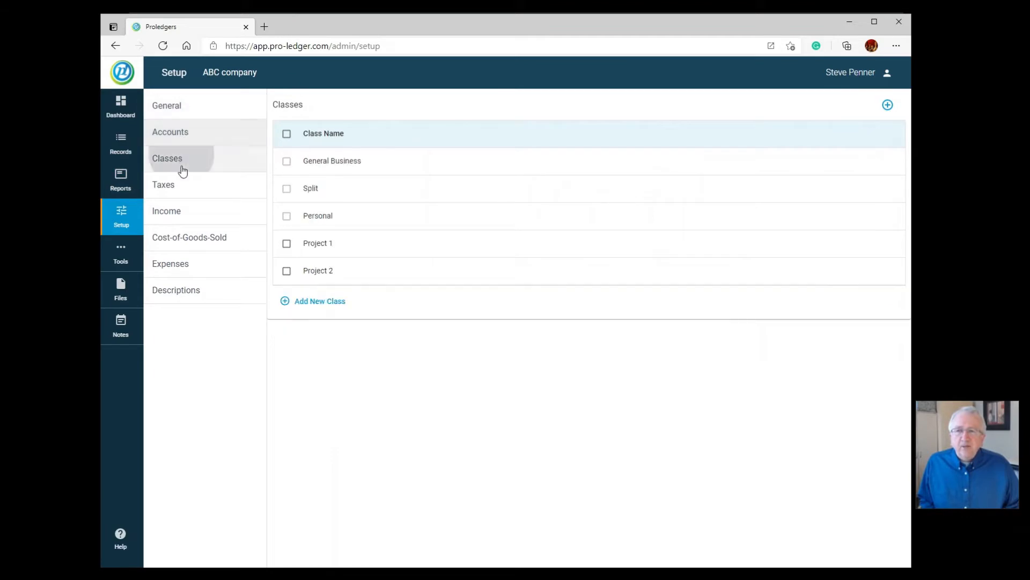
click(181, 186)
click(185, 219)
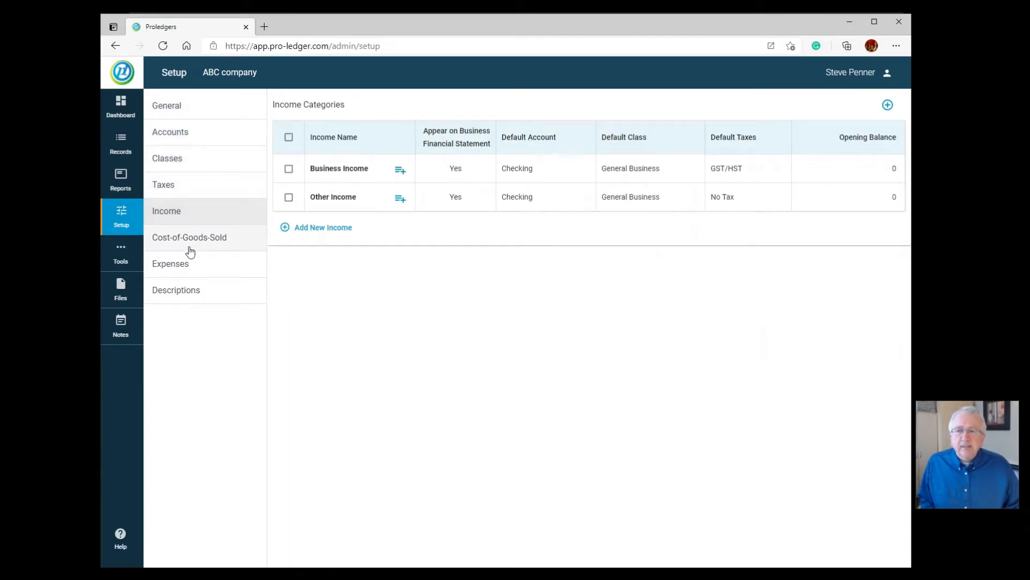
click(186, 268)
click(192, 239)
click(186, 289)
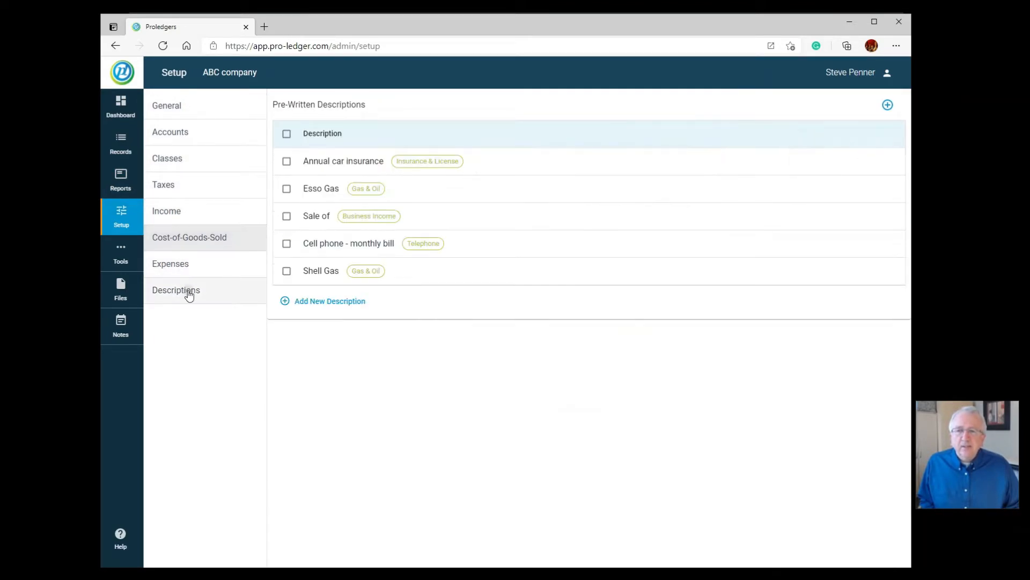
Try the dark red colour theme for the interface and switch back to the dark blue theme.
click(121, 253)
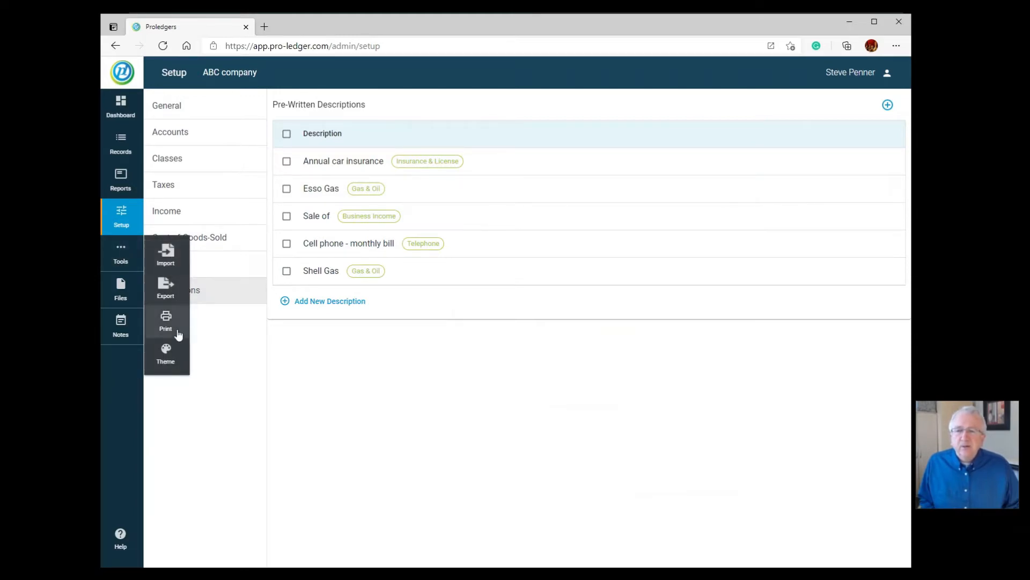
click(166, 352)
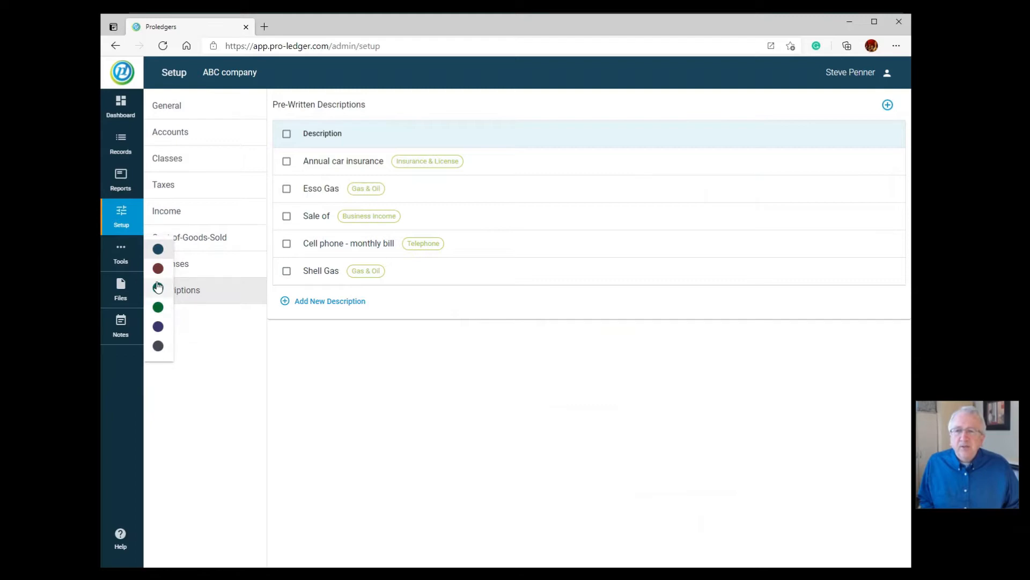
click(158, 268)
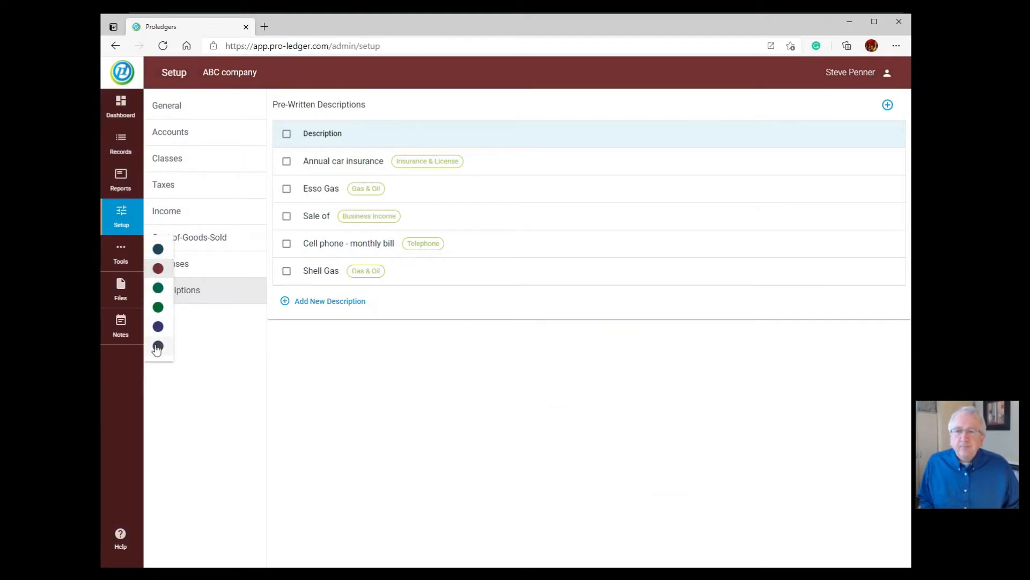
click(158, 248)
click(205, 331)
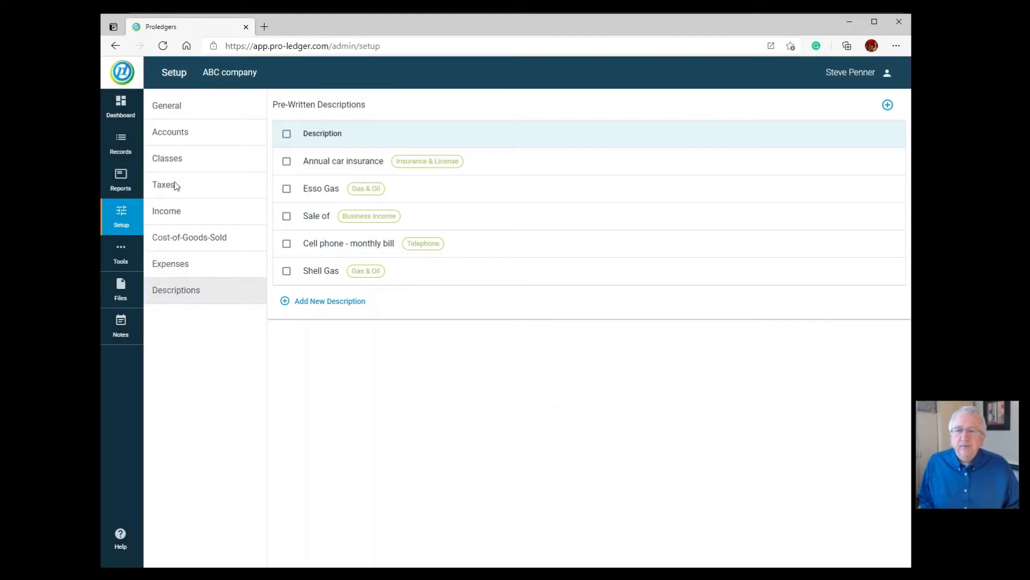
Look over the available tools and the list of recent files, and return to the setup page.
click(119, 255)
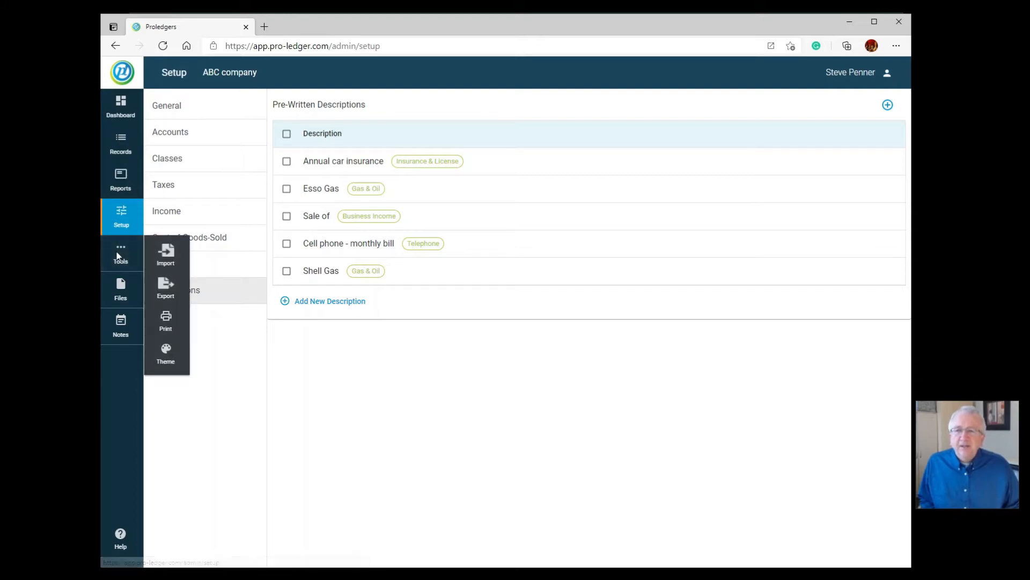
click(120, 288)
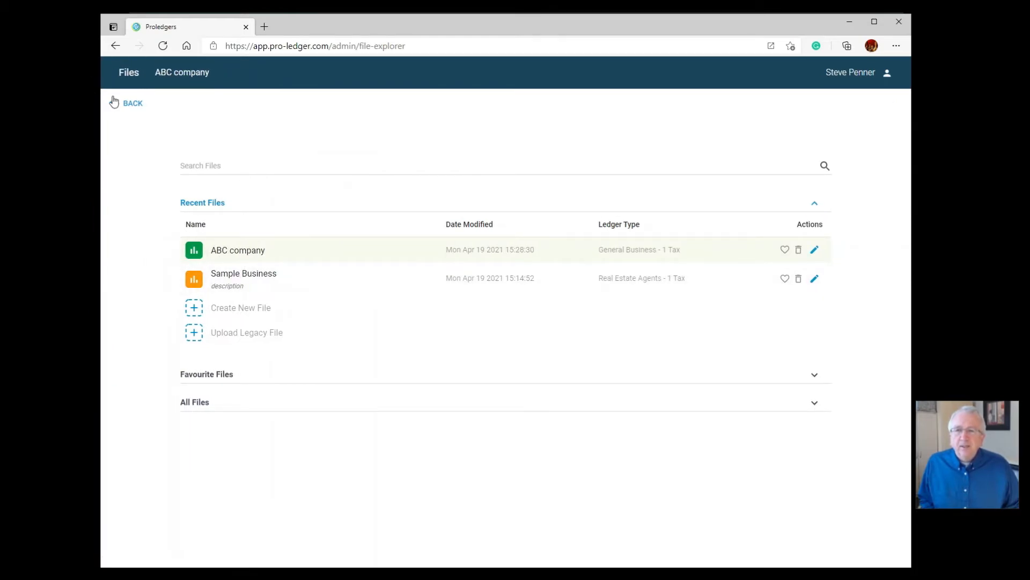
click(132, 105)
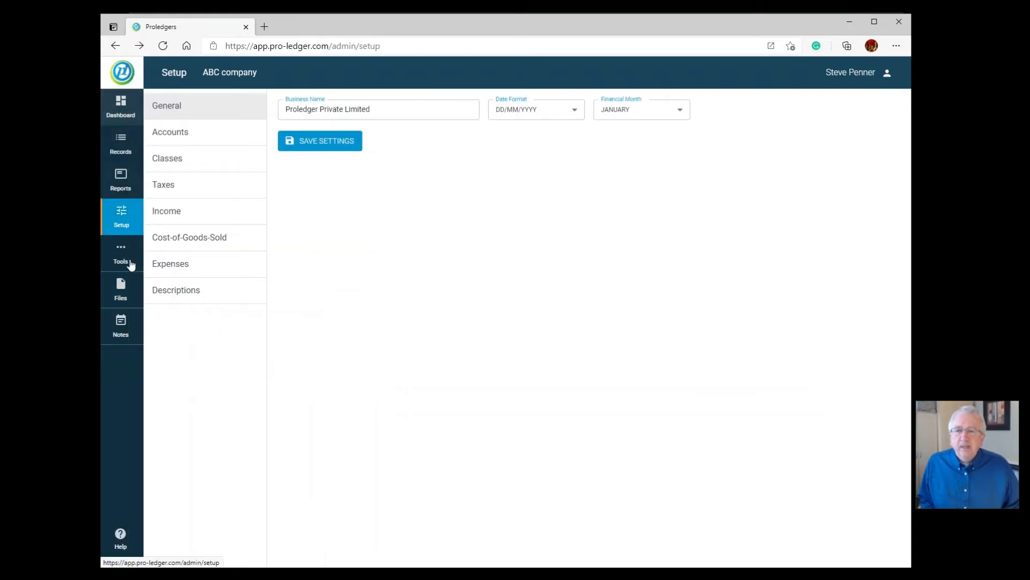
Open the notes section and add a new blank note.
click(121, 331)
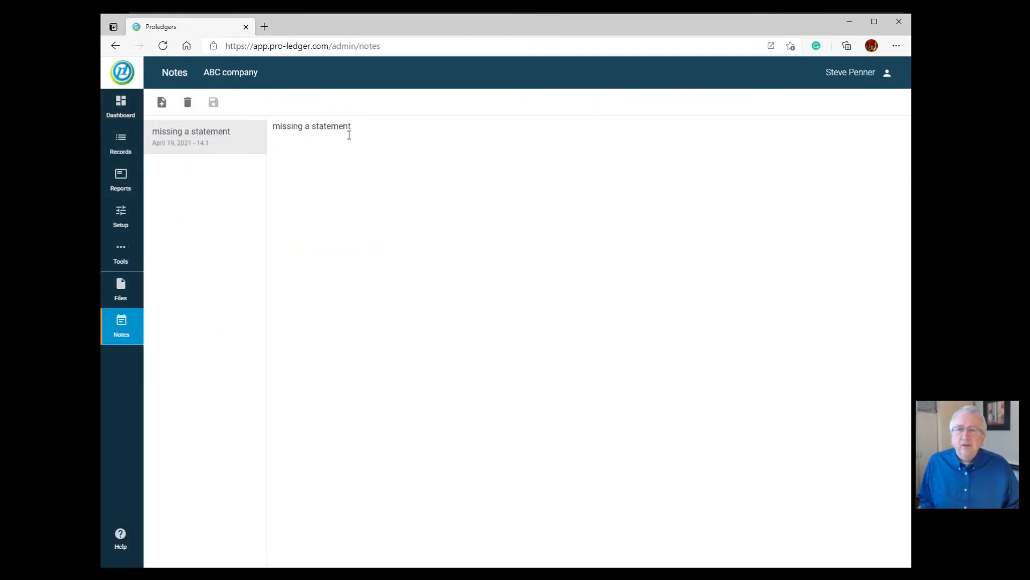
click(161, 103)
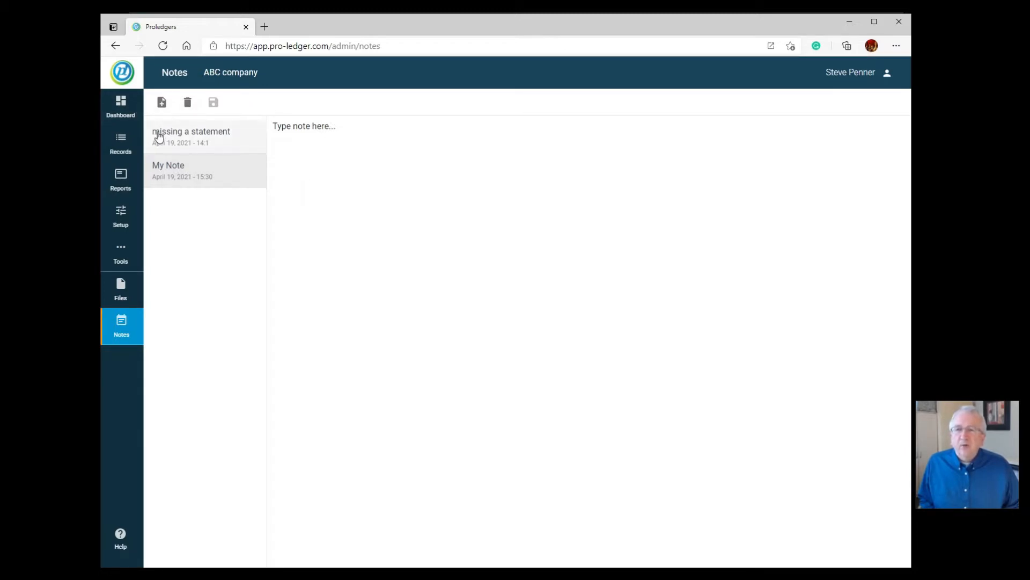
Examine the search-by options and the available filters on the records page, and close them without changes.
click(121, 146)
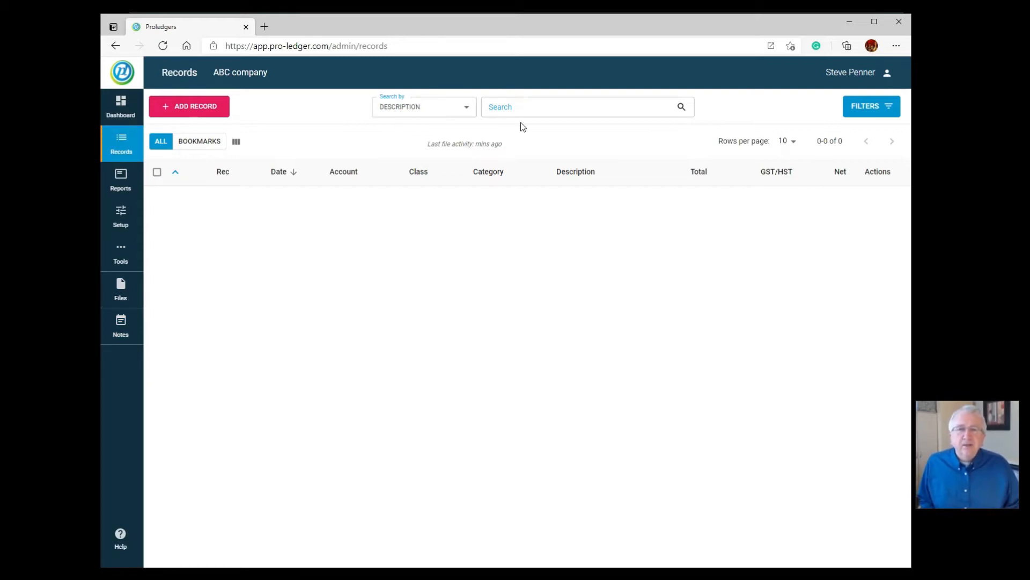
click(520, 105)
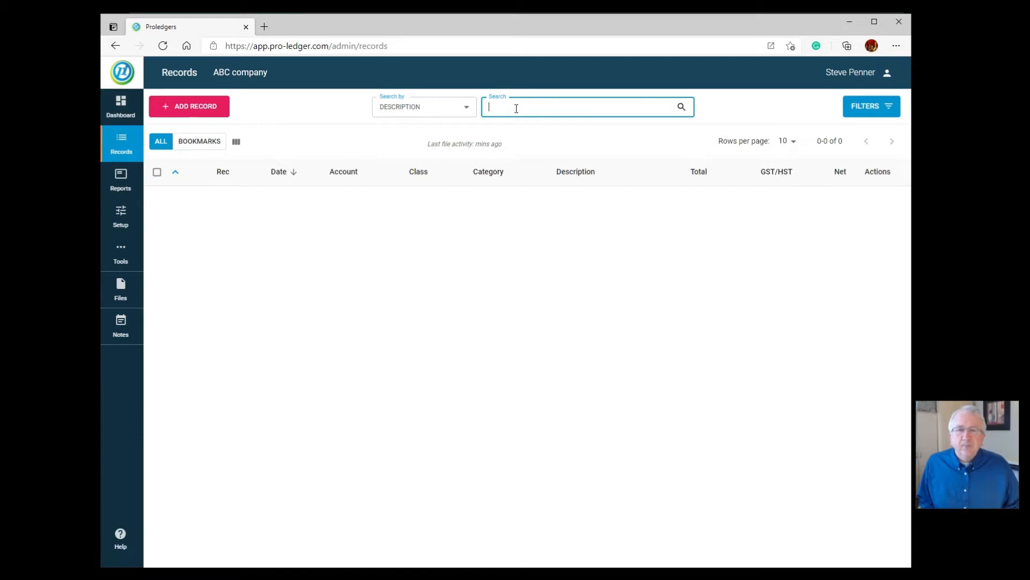
click(445, 110)
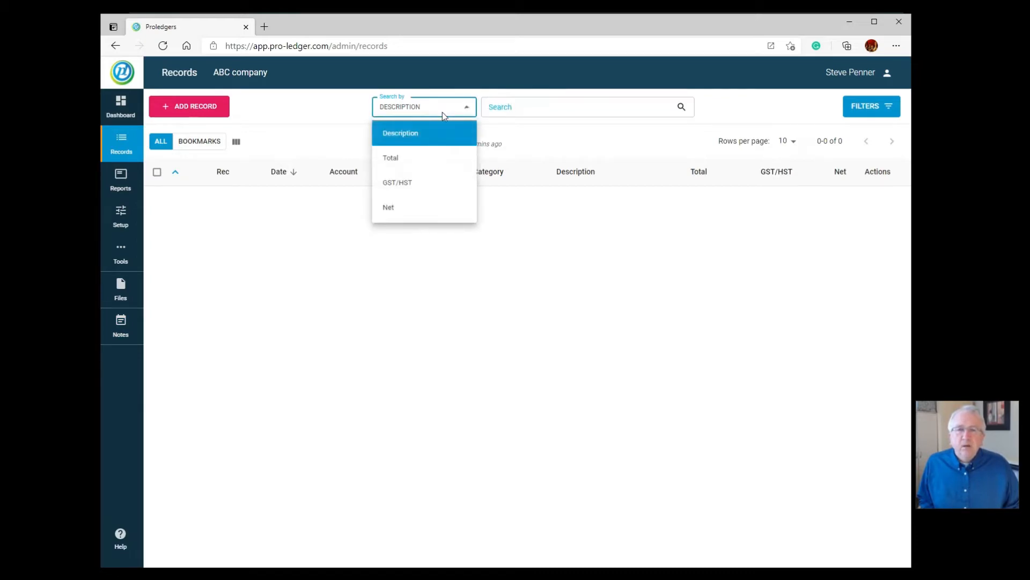
click(527, 115)
click(885, 111)
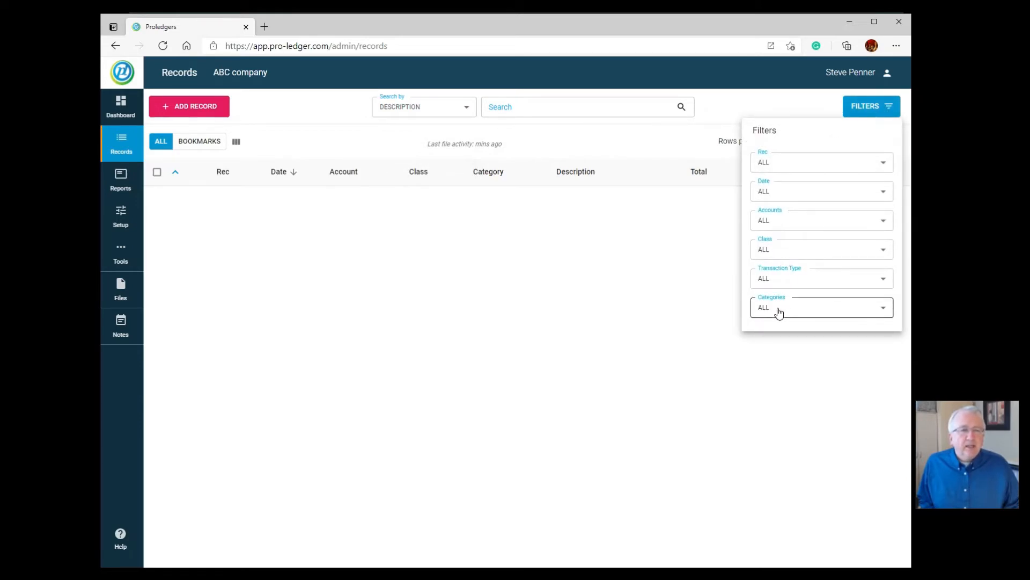
click(749, 103)
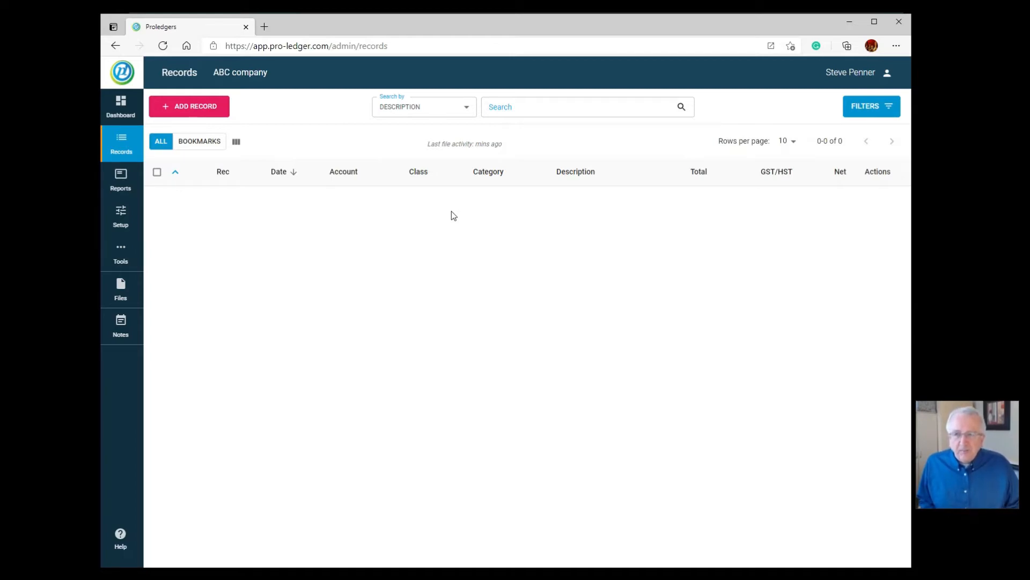
Look over the list of accounts in the setup section and return to the records page.
click(122, 218)
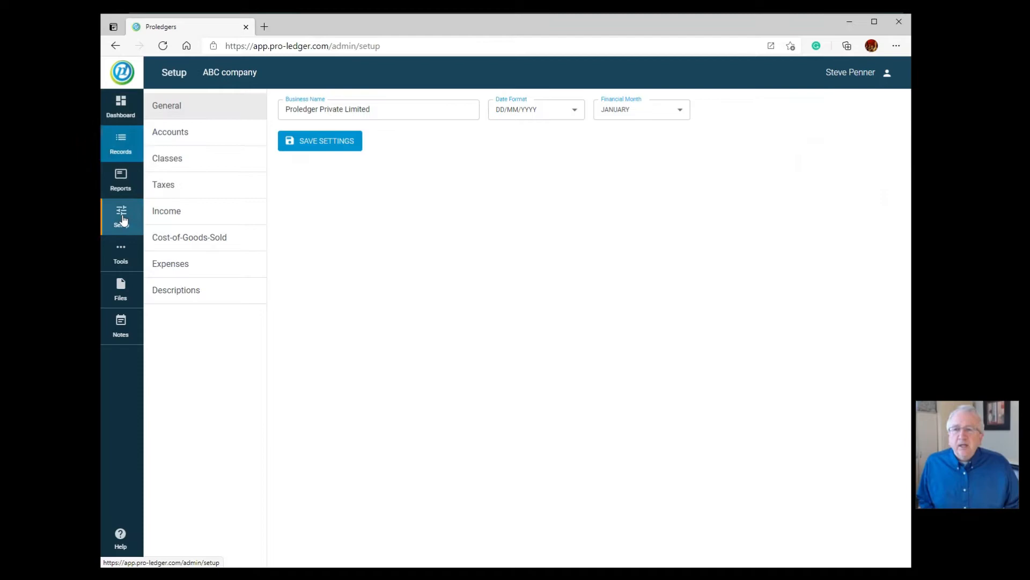
click(182, 143)
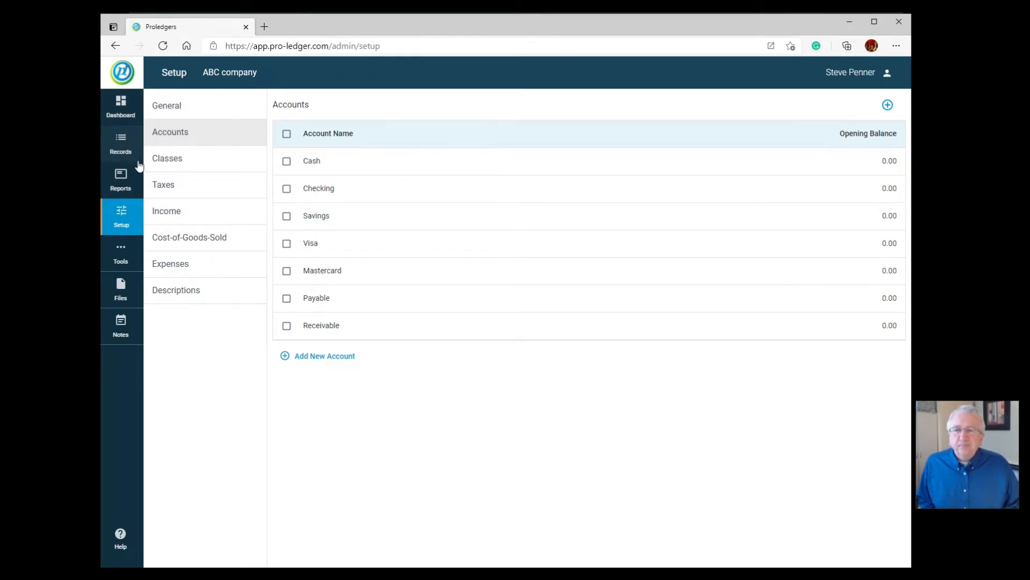
click(124, 143)
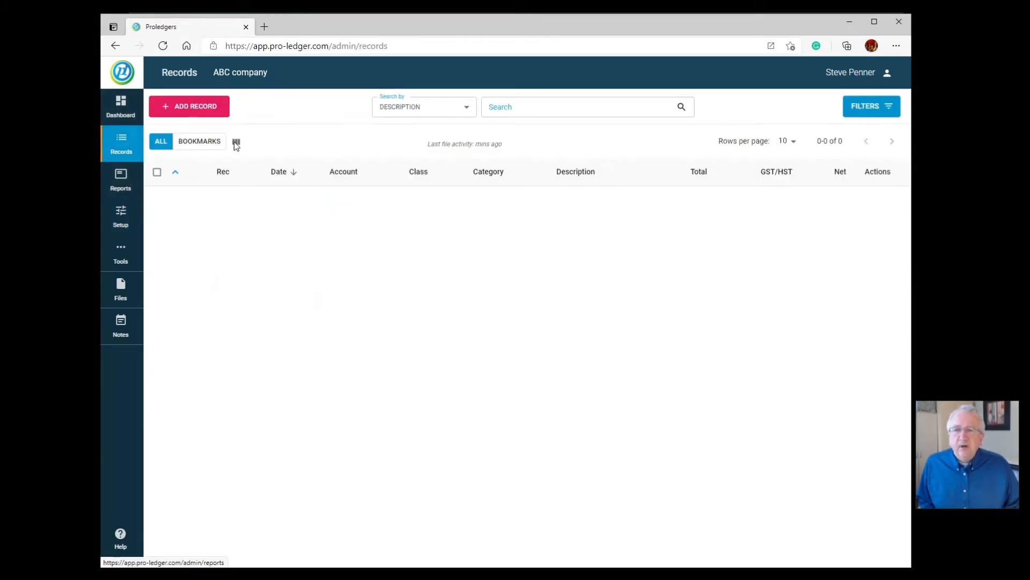
Start a new record with the transaction type Income and the class General Business.
click(189, 107)
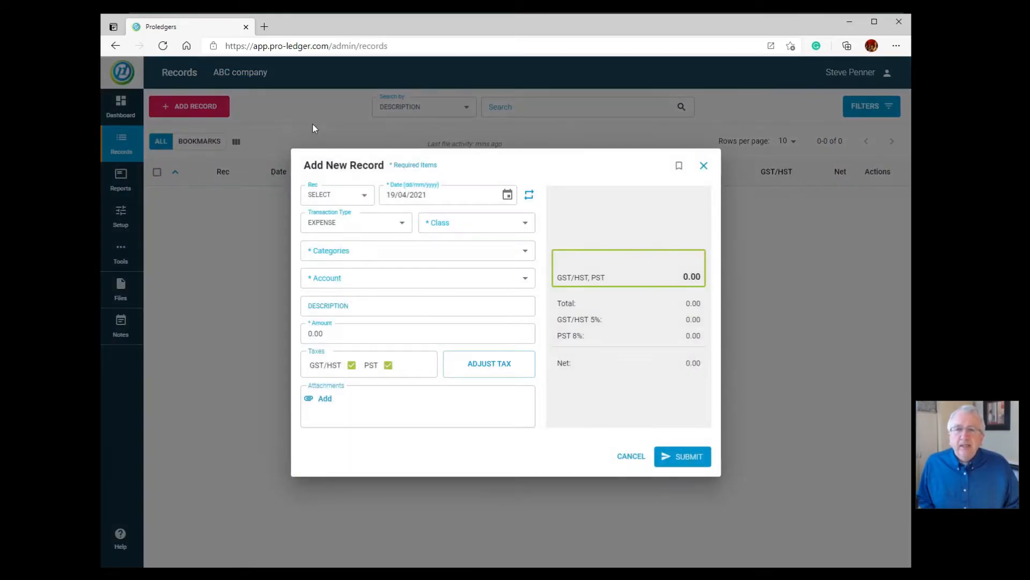
click(403, 228)
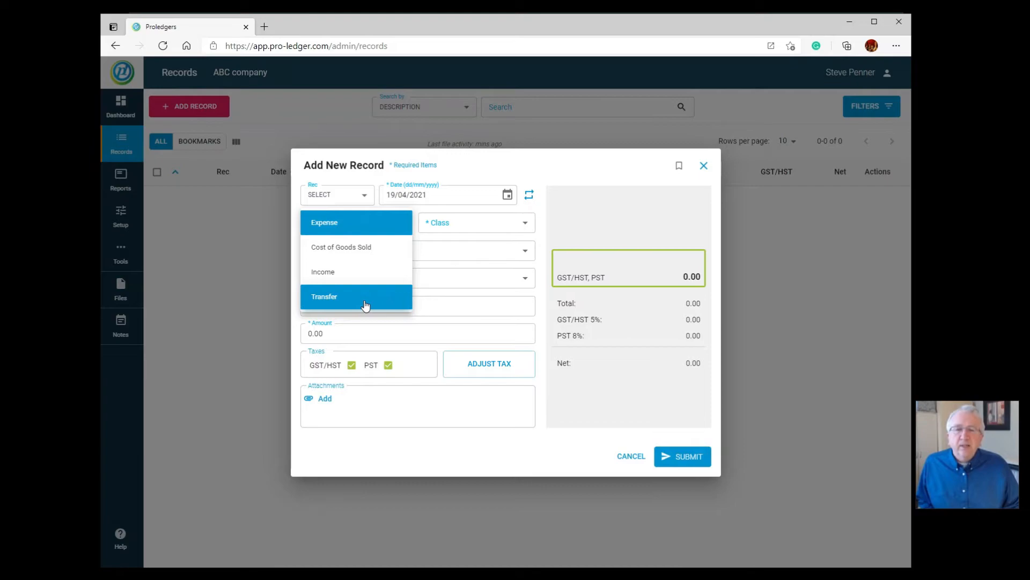
click(352, 272)
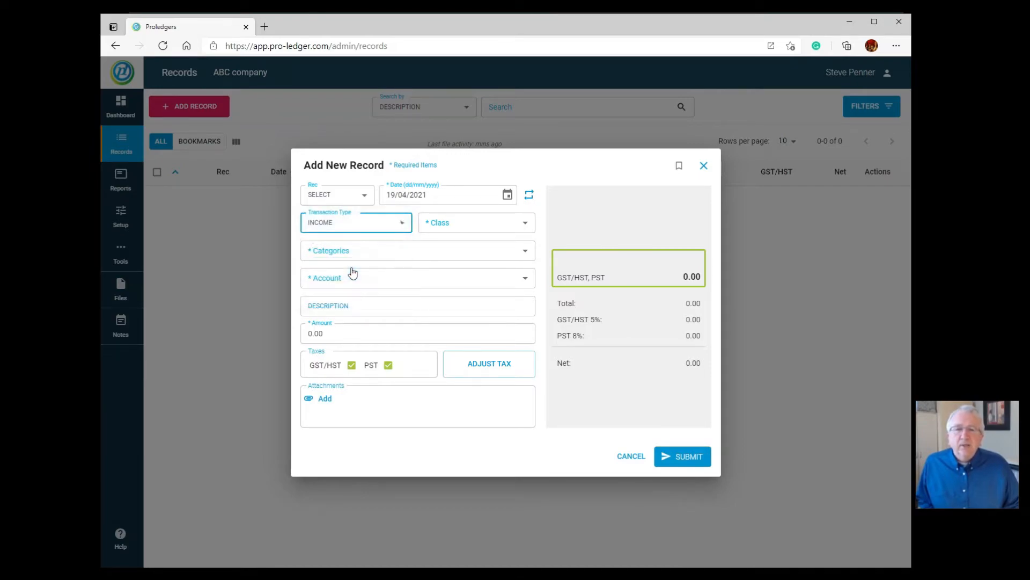
click(465, 229)
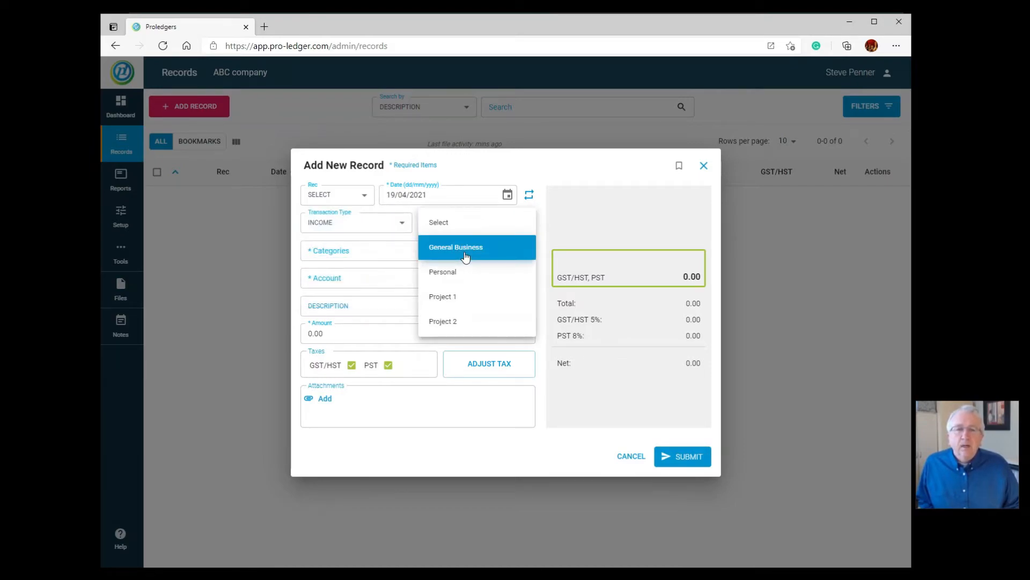
click(468, 250)
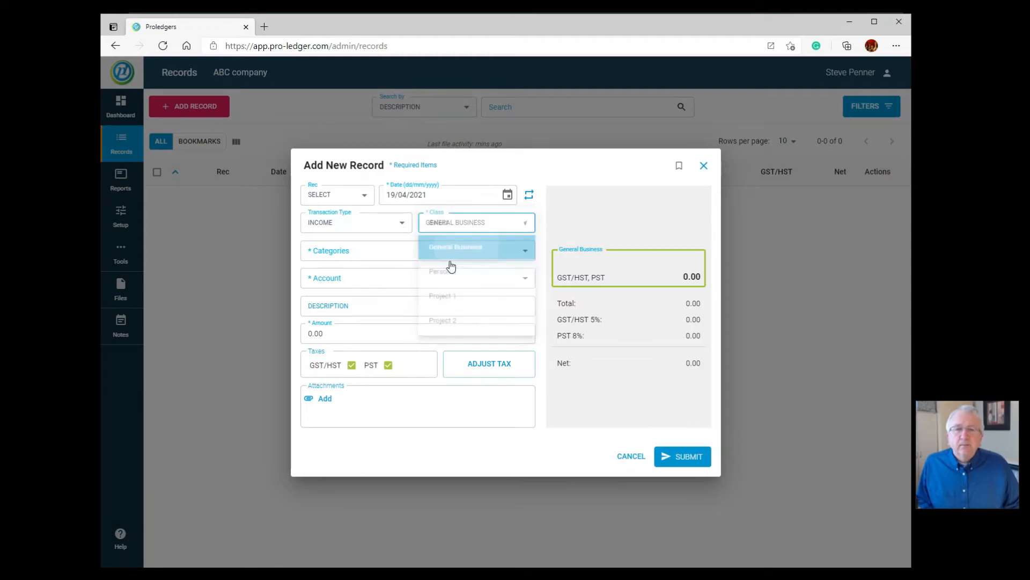
Assign the new record to the Business Income category and the Savings account.
click(359, 254)
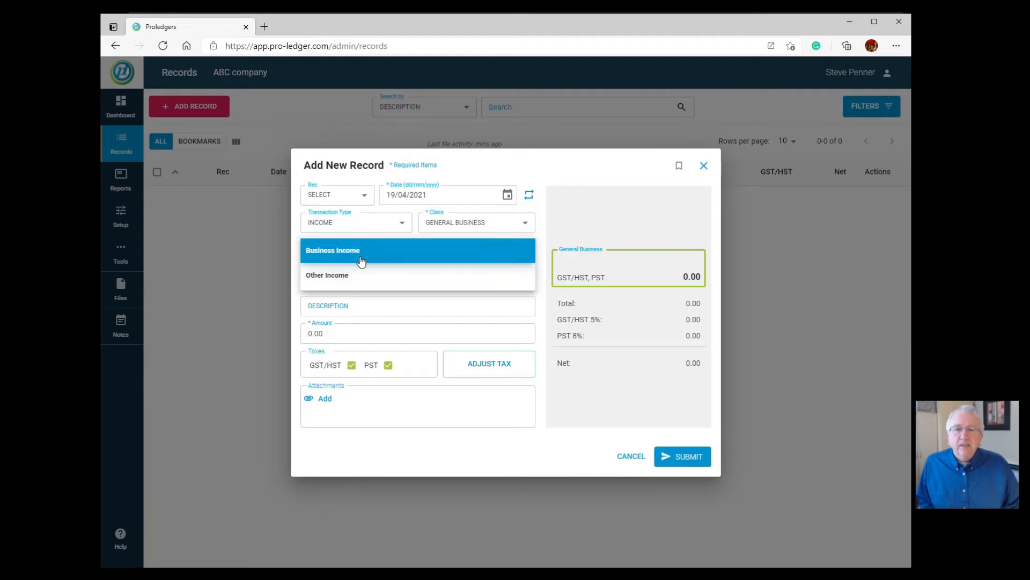
click(369, 251)
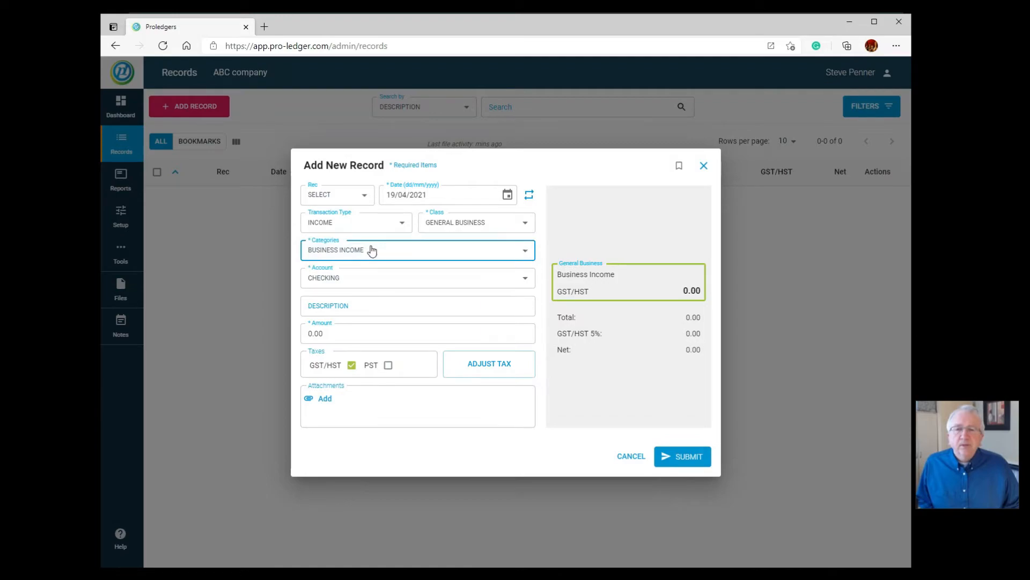
click(350, 283)
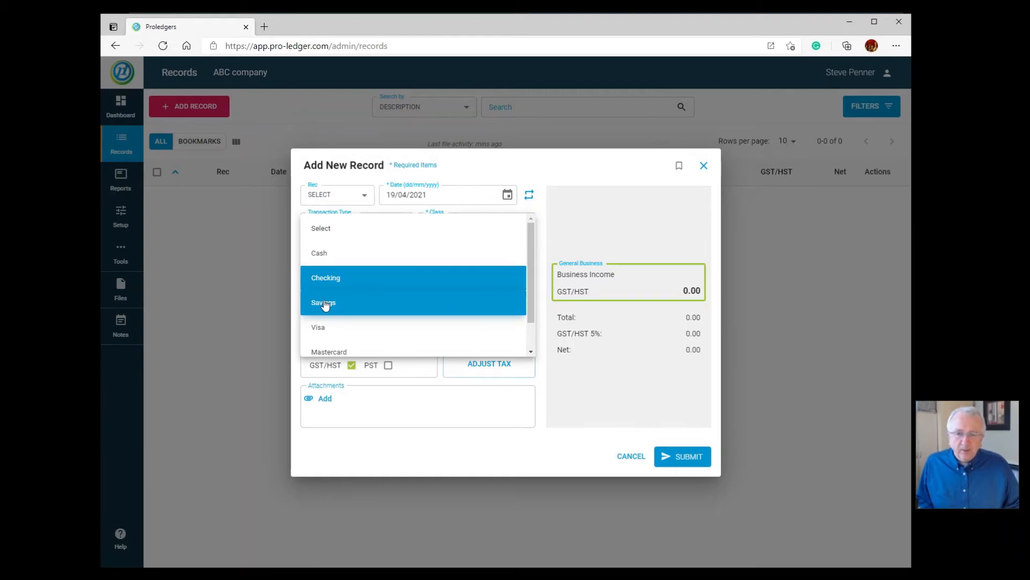
click(324, 303)
Enter the customer's full name followed by "- Sale" as the record's description.
click(342, 307)
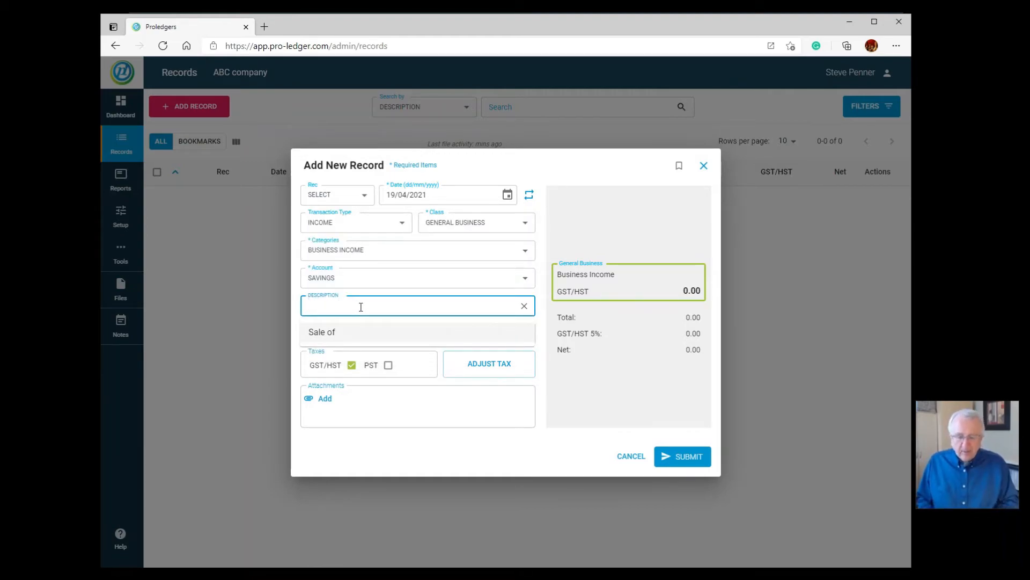
text(Sale)
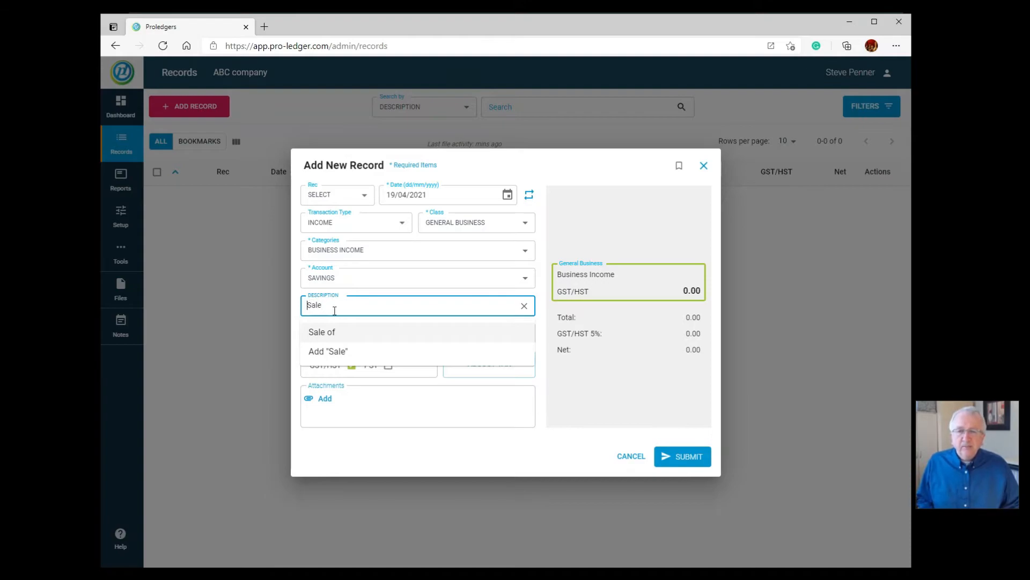
key(Home)
text(John Does )
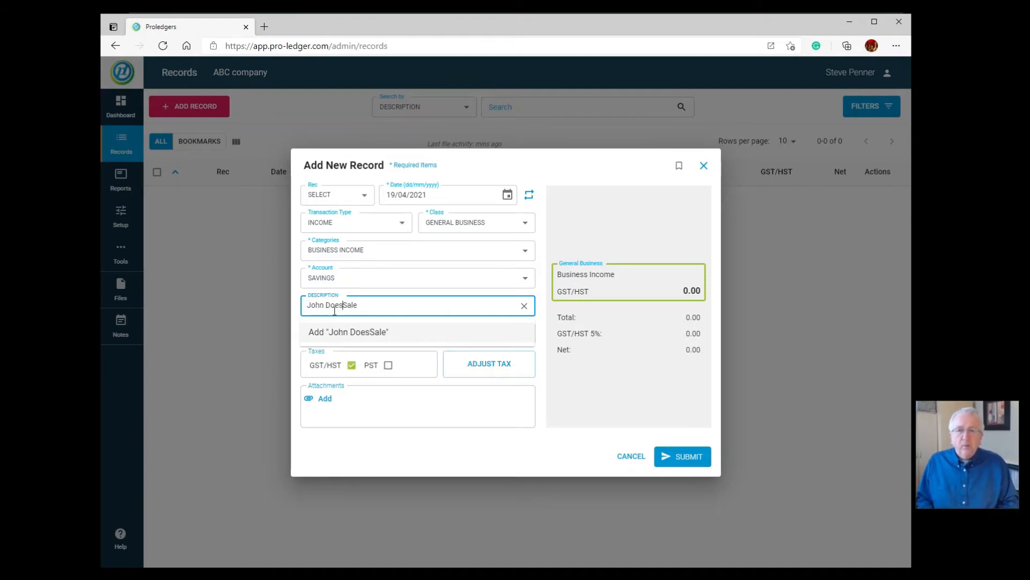
text(-)
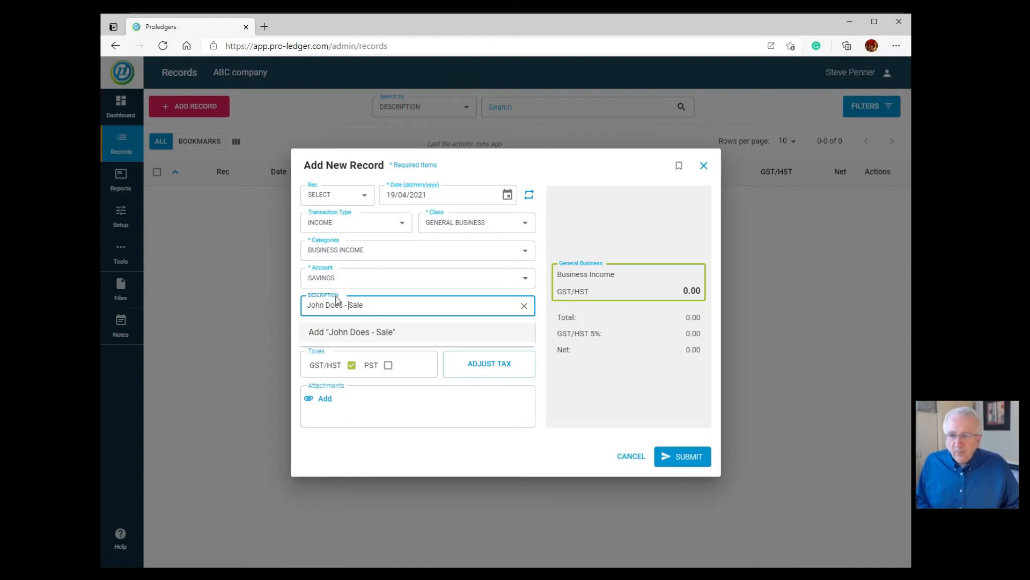
key(BackSpace)
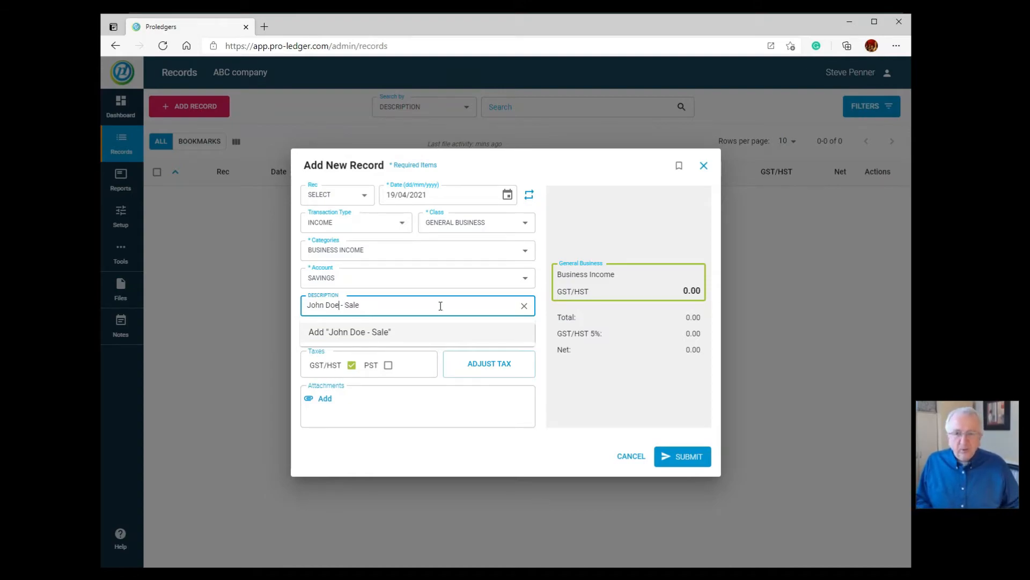
click(540, 268)
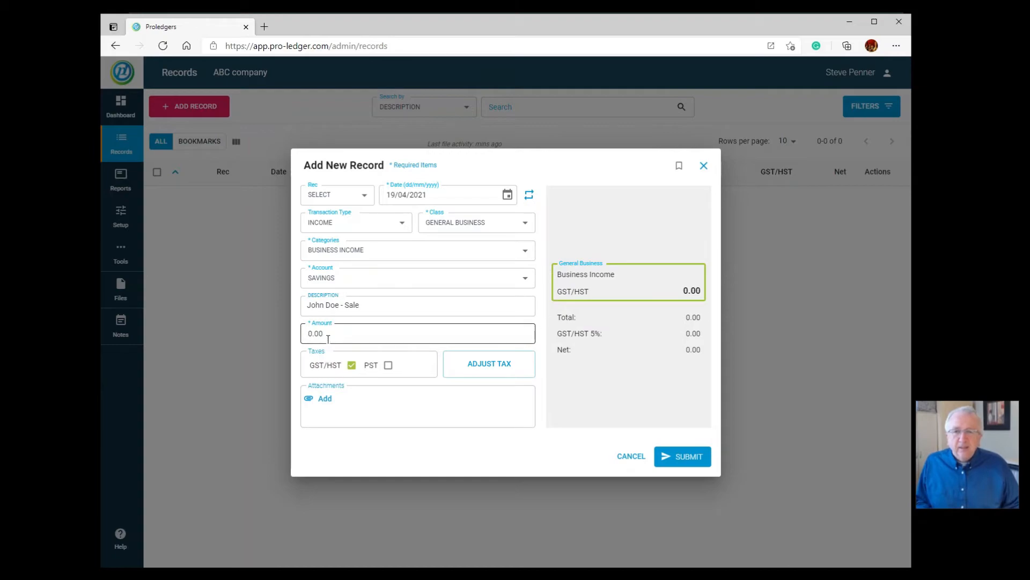
Set the record's amount to 2,300.00 and try adding PST, leaving only GST/HST applied.
drag(328, 336, 188, 332)
text(2300)
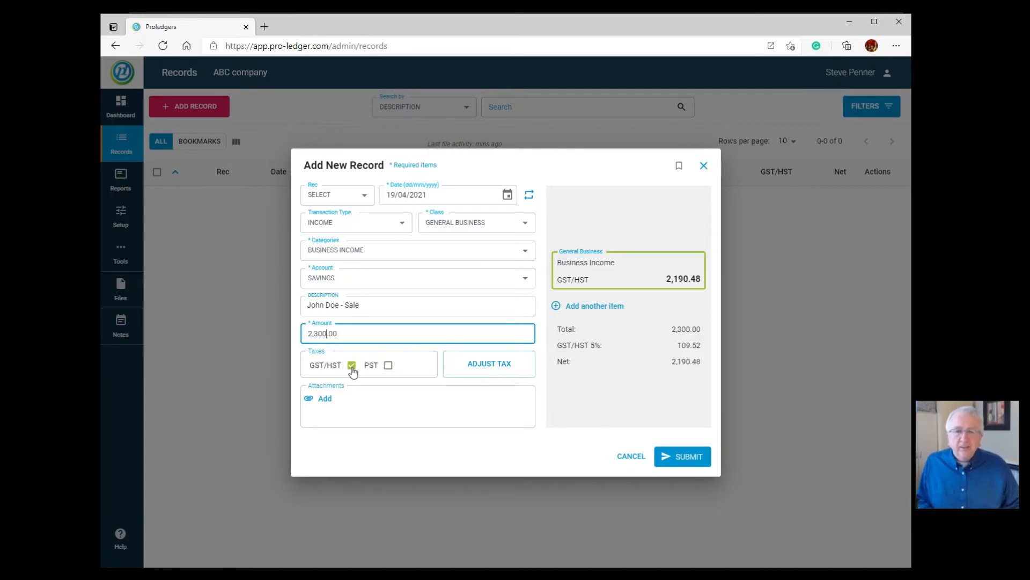
click(388, 366)
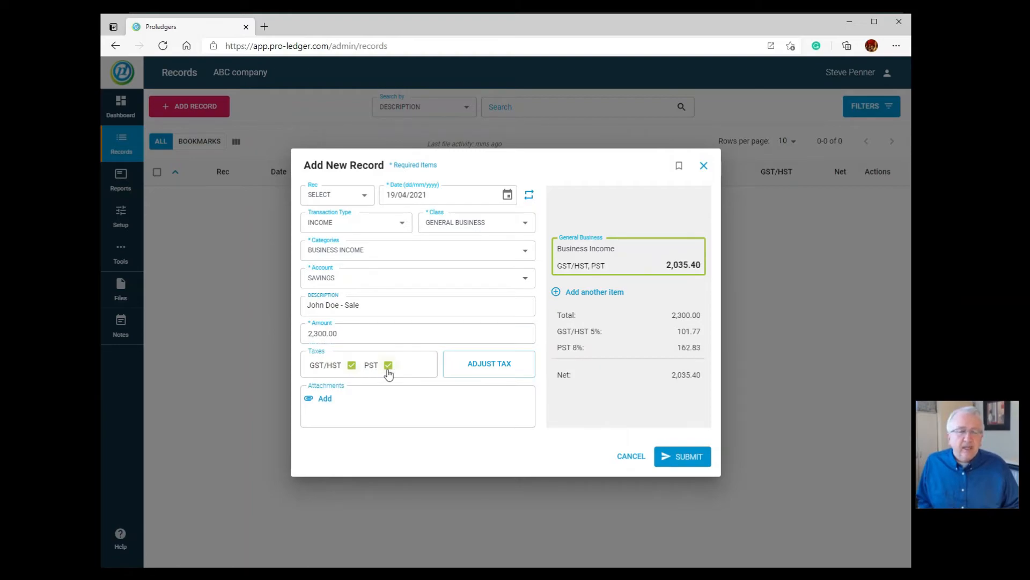
click(389, 366)
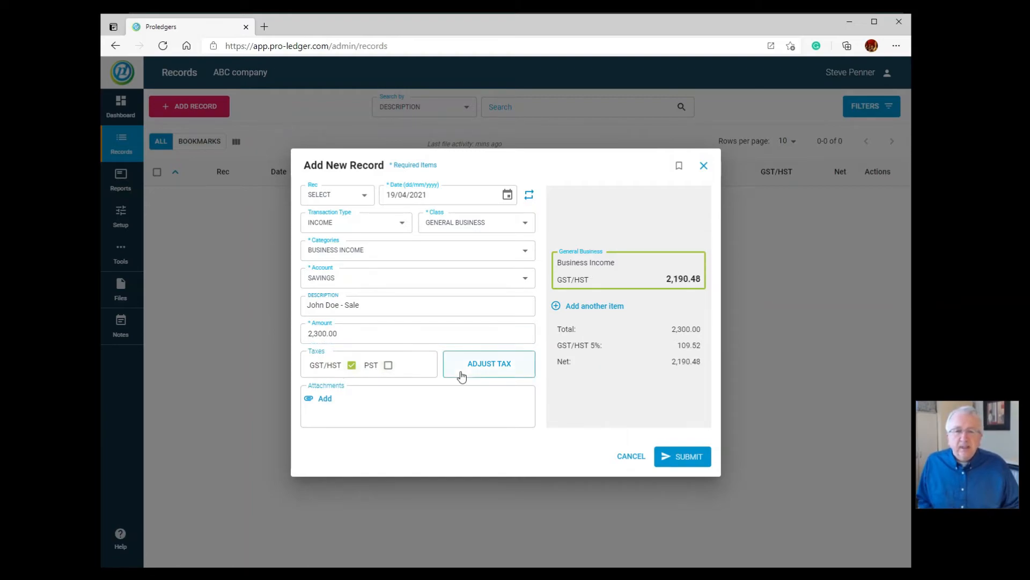
Look at the tax adjustment values and the attachment file chooser, closing both without changes.
click(478, 364)
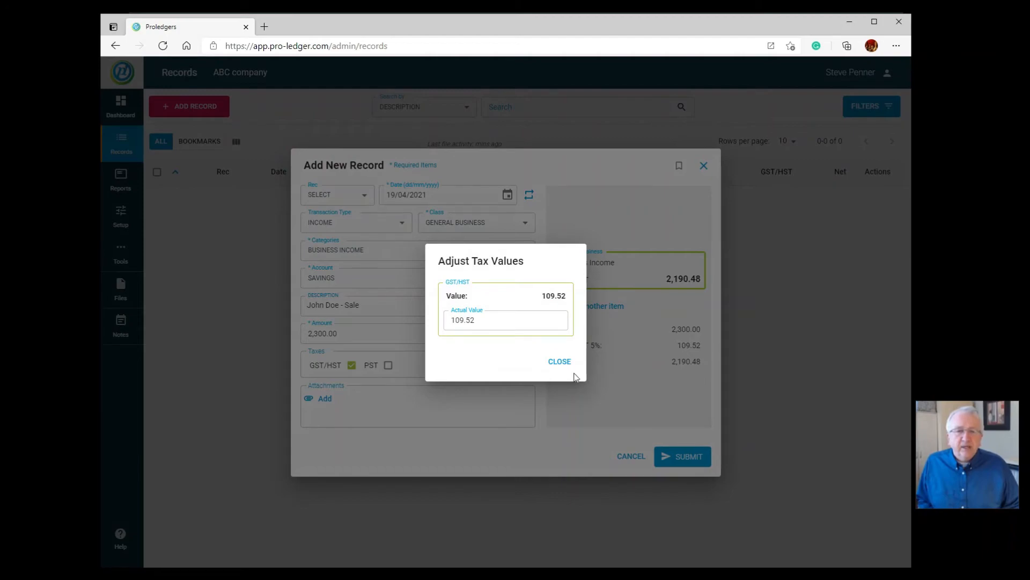
click(560, 362)
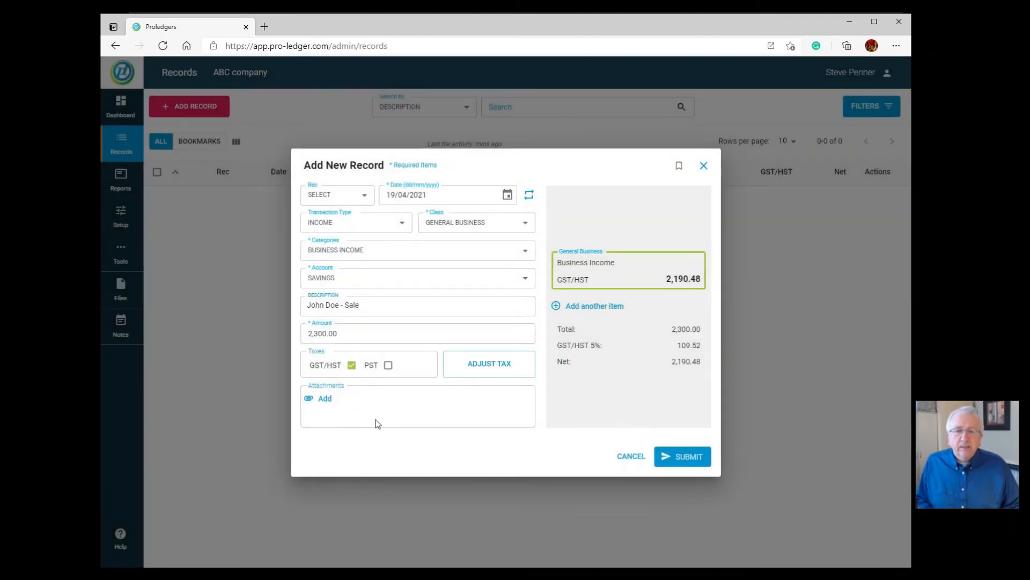
click(325, 399)
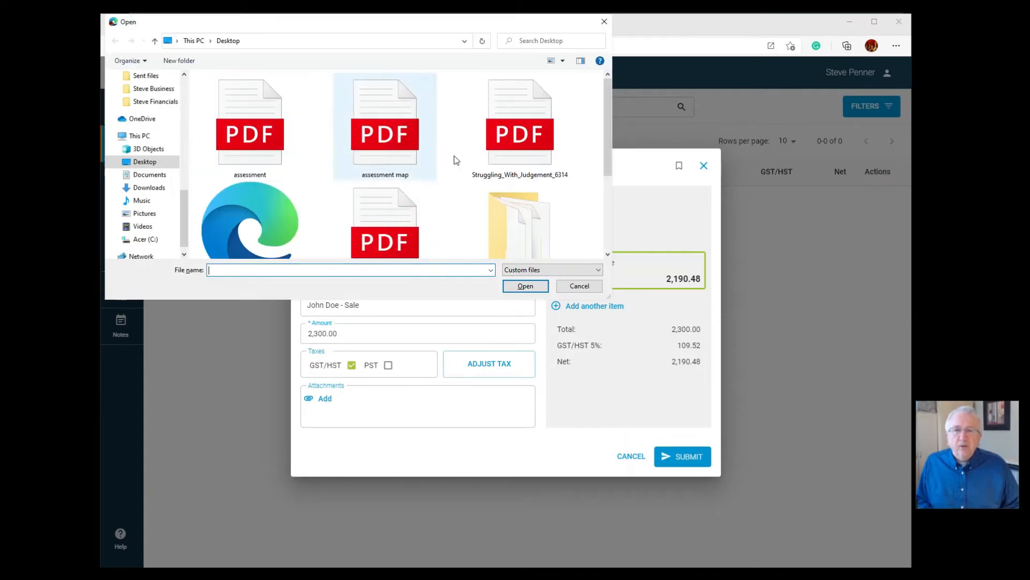
click(579, 286)
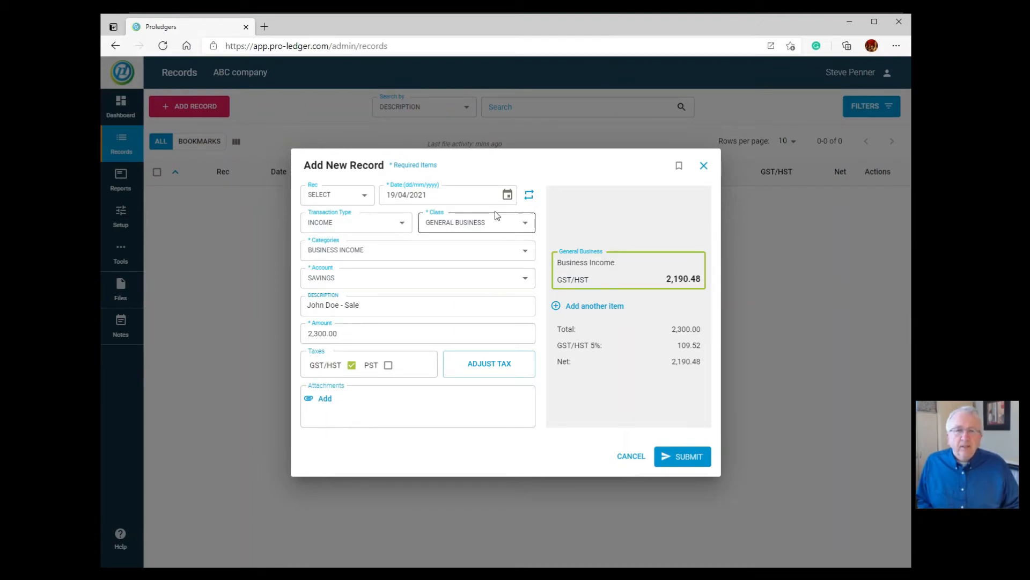
Add 01/05/2021 and 01/06/2021 as repeat dates for the record.
click(529, 195)
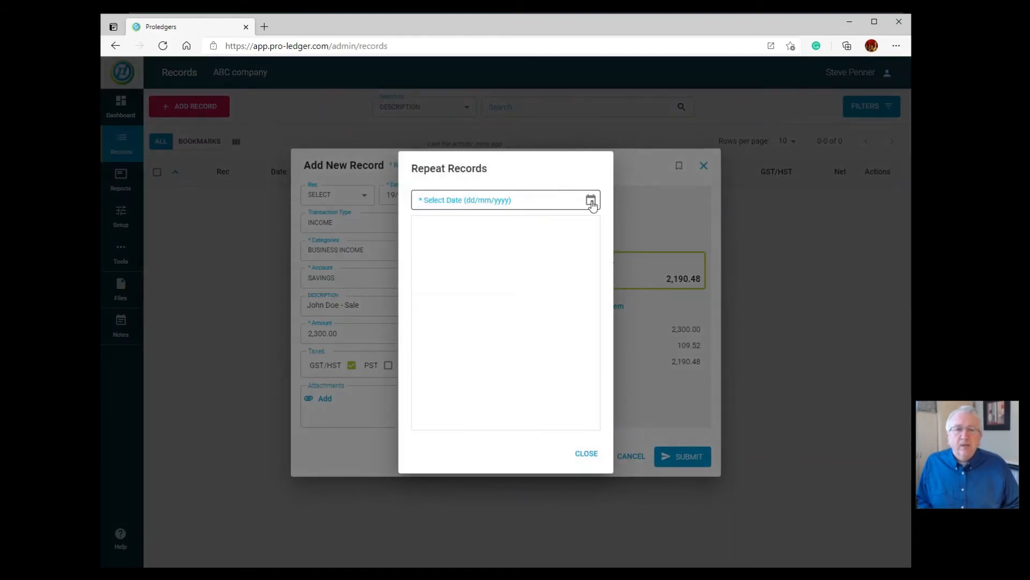
click(591, 201)
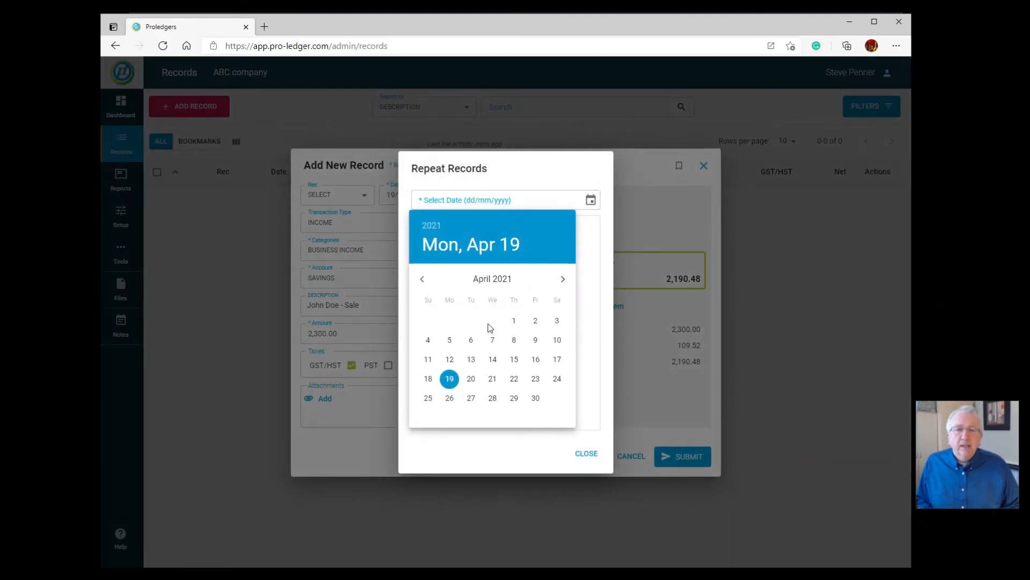
click(562, 279)
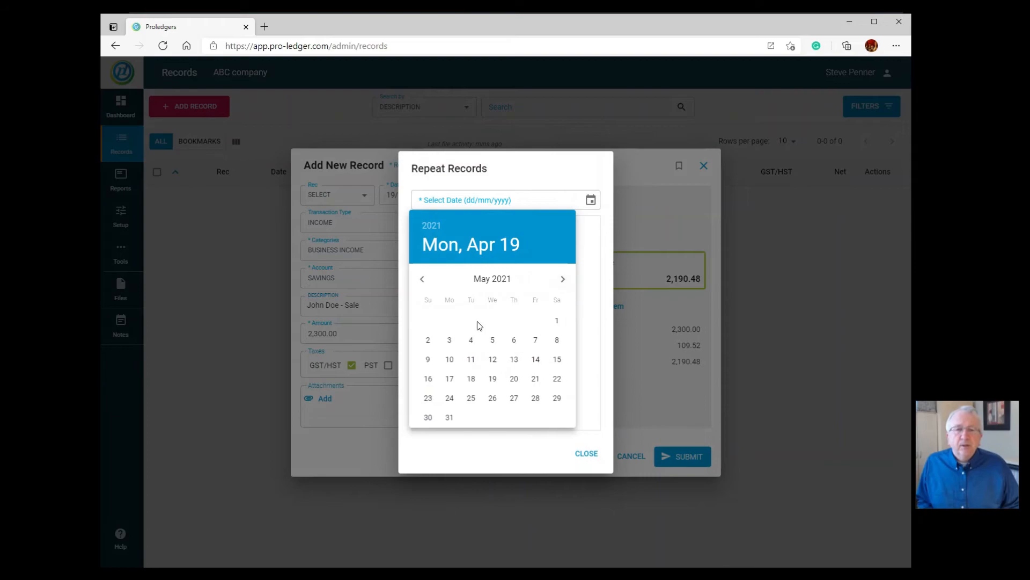
click(557, 321)
click(595, 200)
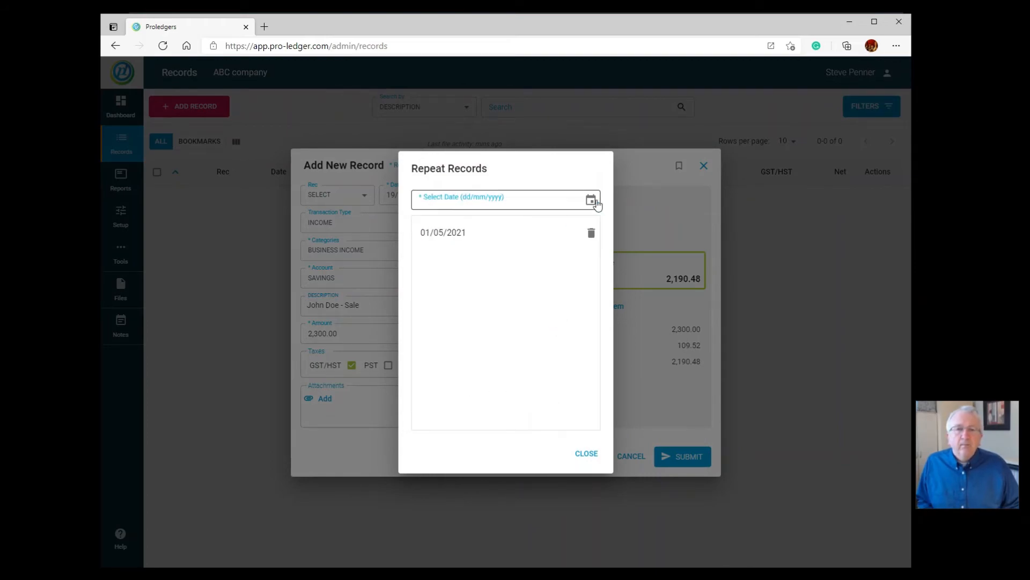
click(590, 200)
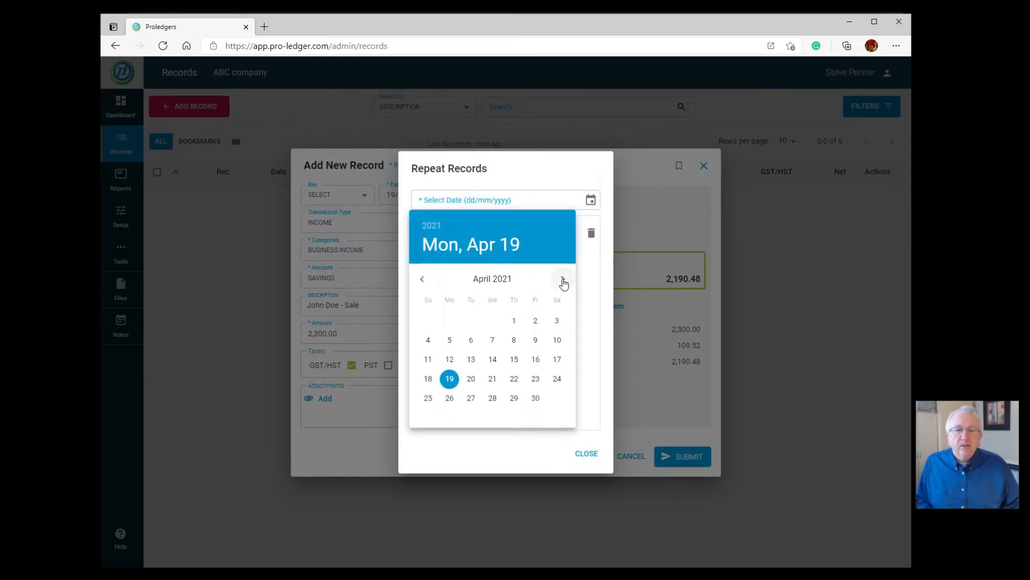
click(562, 280)
click(563, 279)
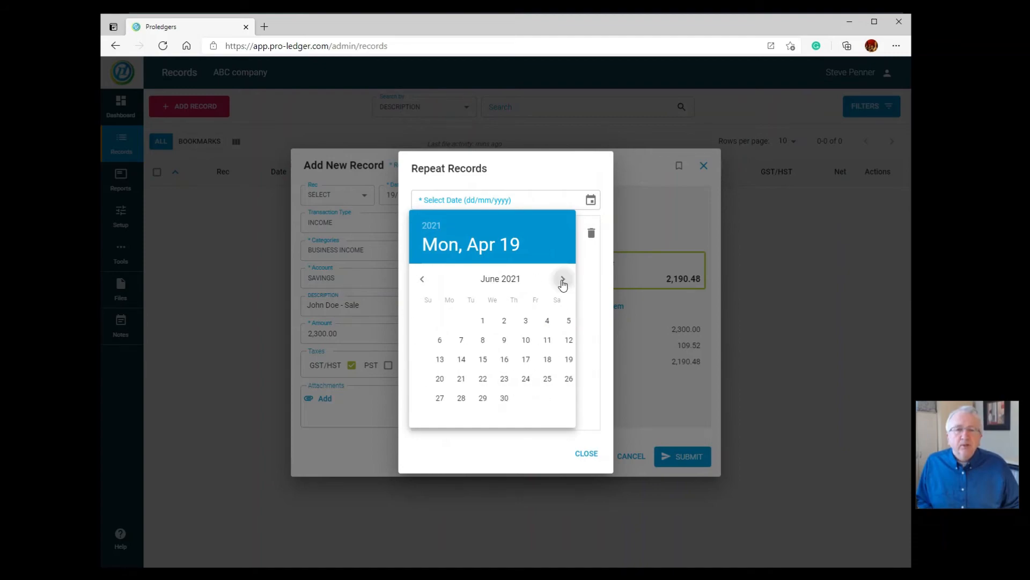
click(472, 320)
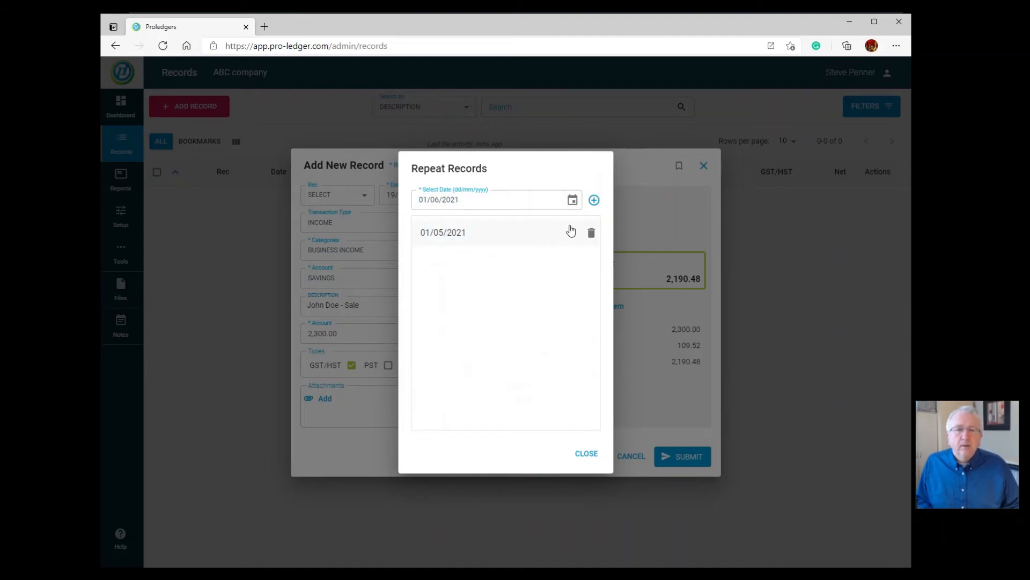
click(595, 200)
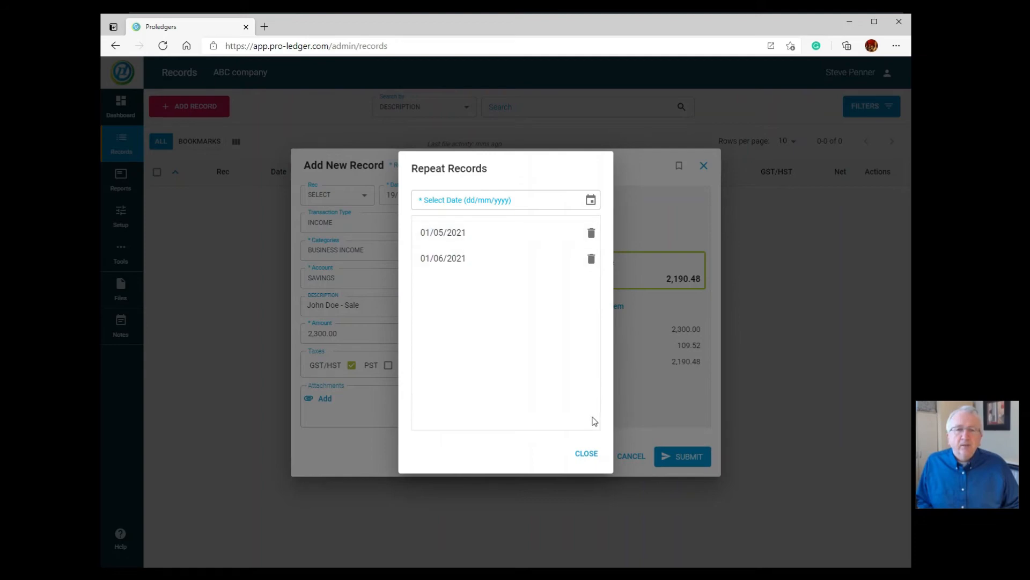
Remove both repeat dates from the record and submit it.
click(591, 234)
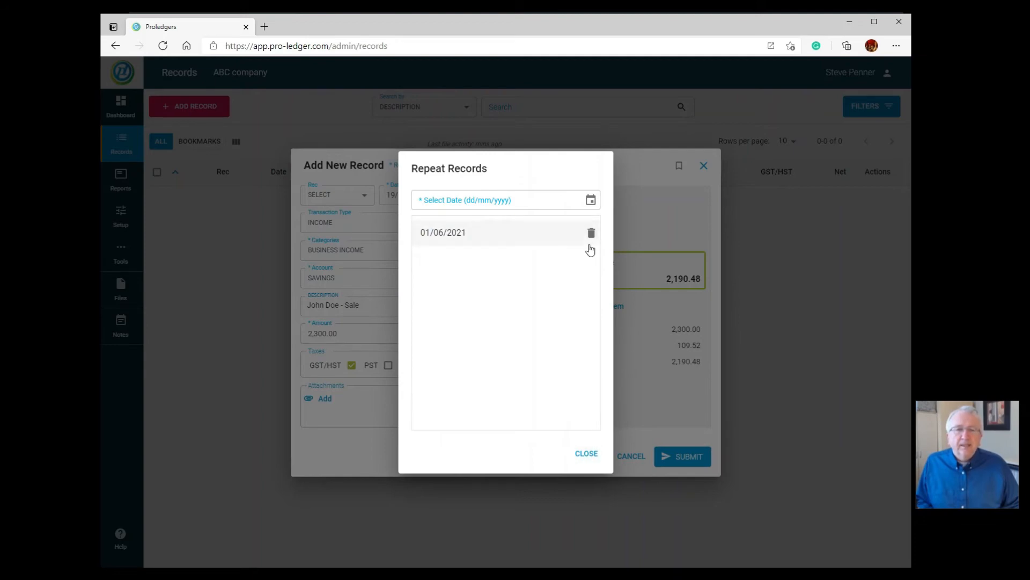
click(592, 234)
click(586, 455)
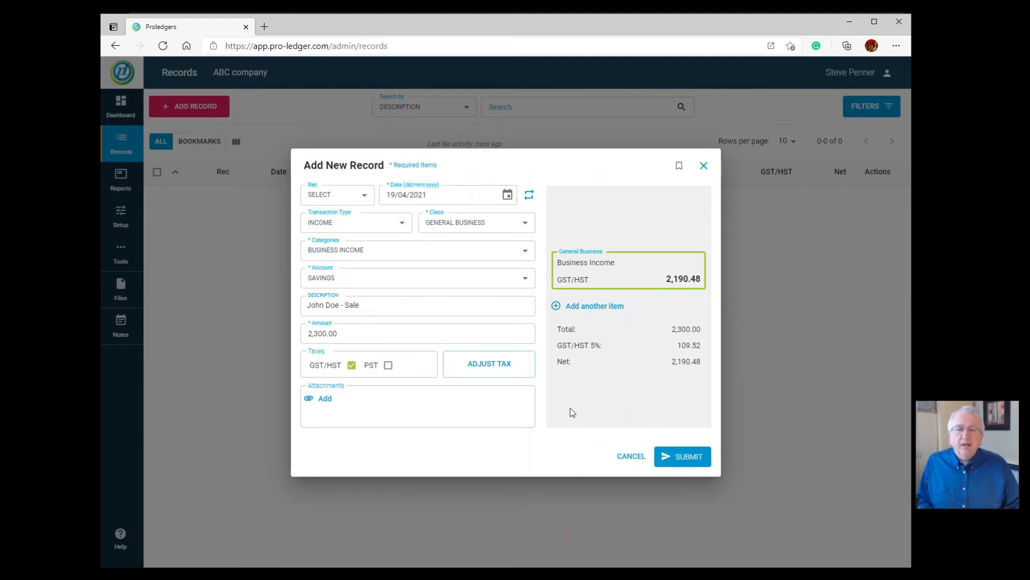
click(675, 457)
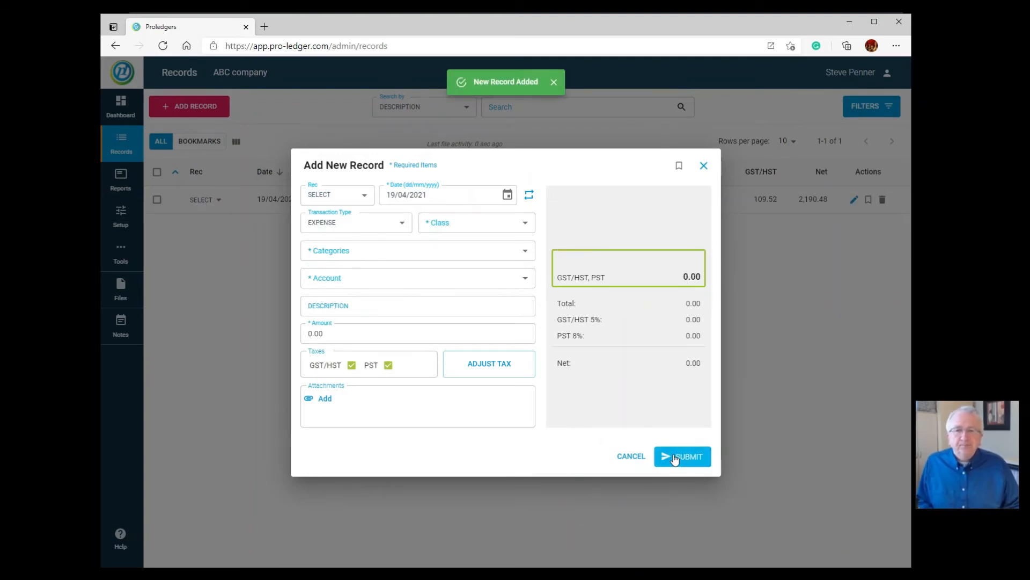
Close the new record form and review the income in the profit and loss report, dashboard and records, drilling into the Business Income total.
click(705, 166)
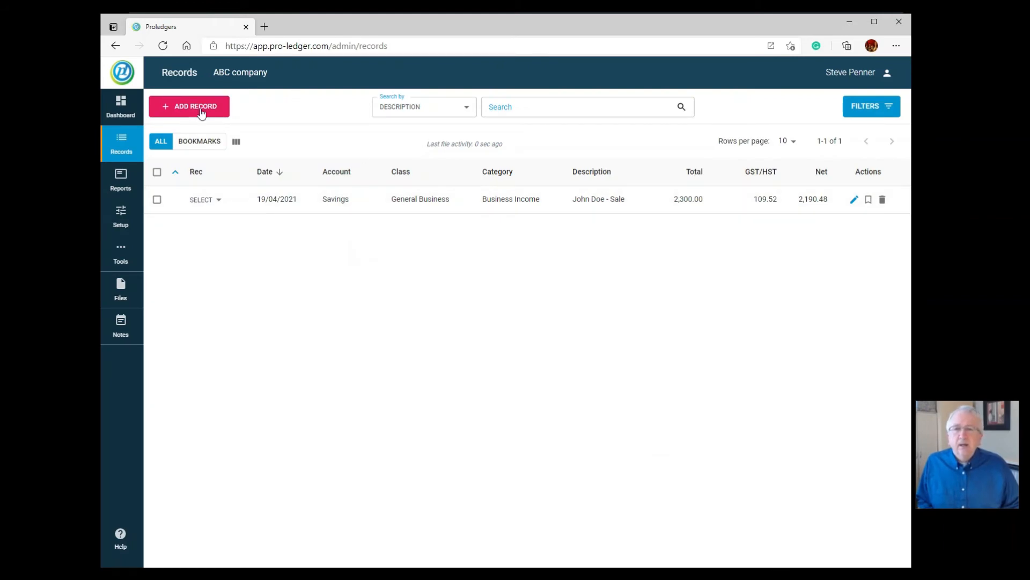
click(118, 179)
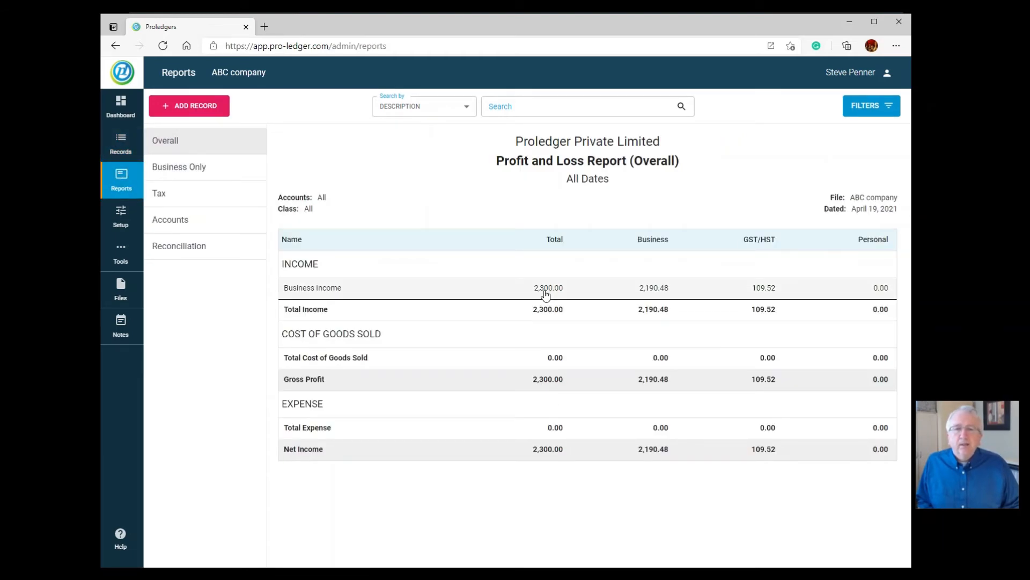
click(120, 106)
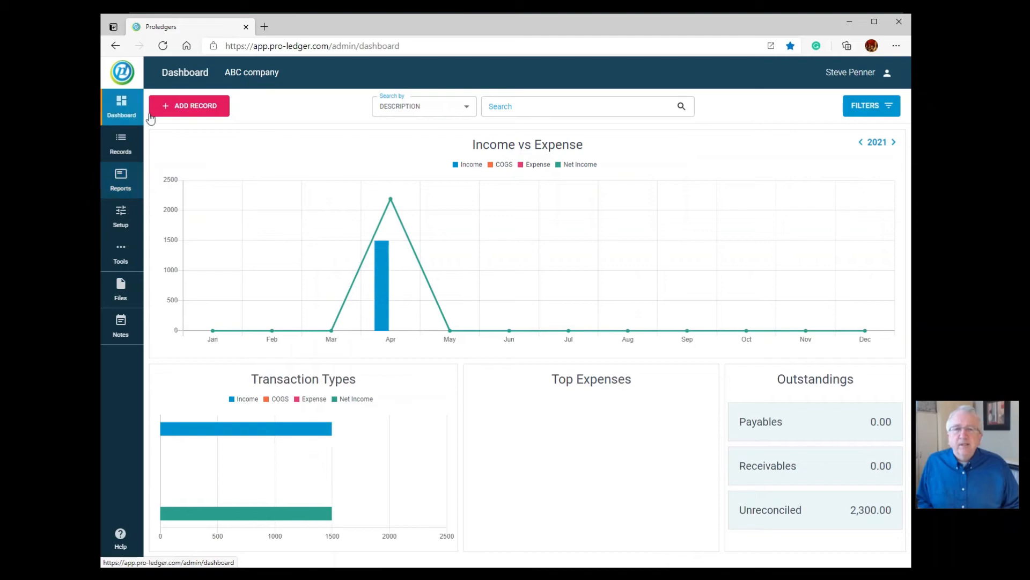
mouse_move(382, 303)
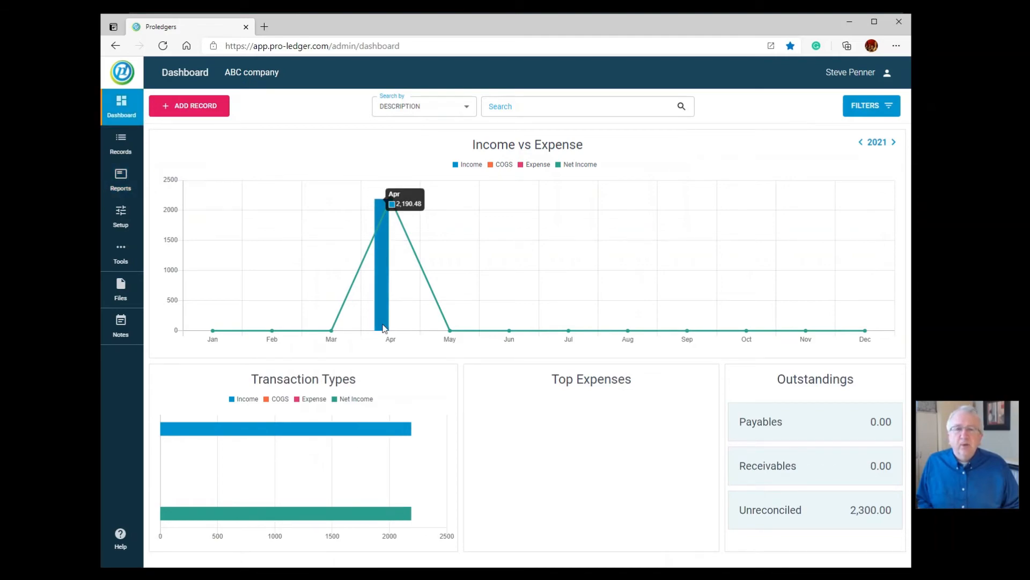
click(119, 141)
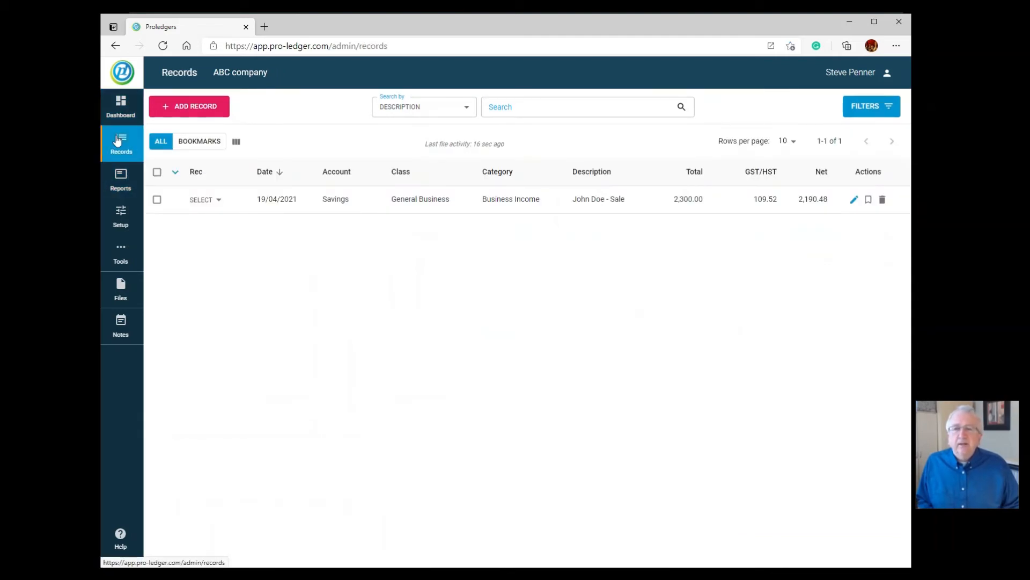
click(120, 179)
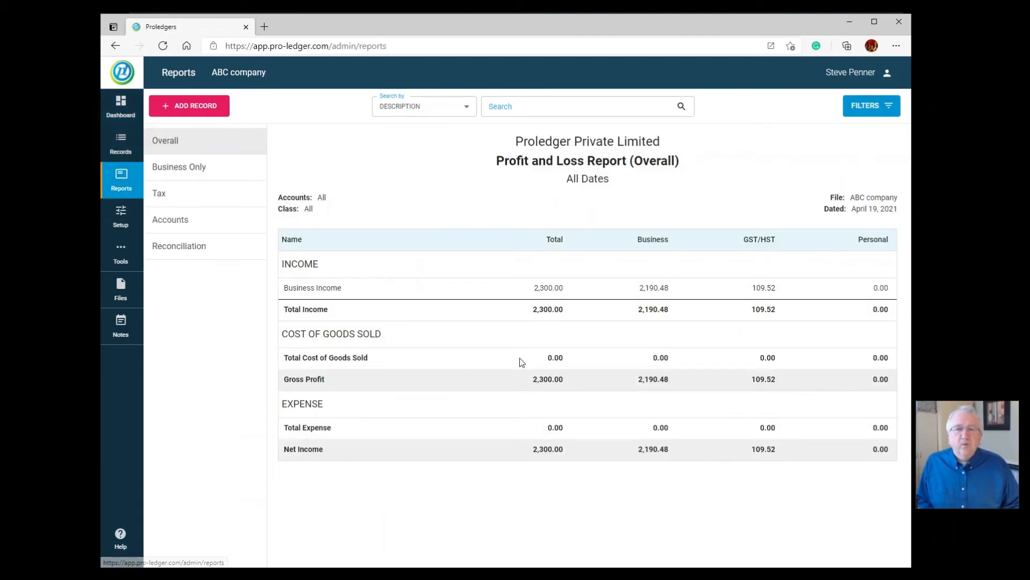
click(547, 295)
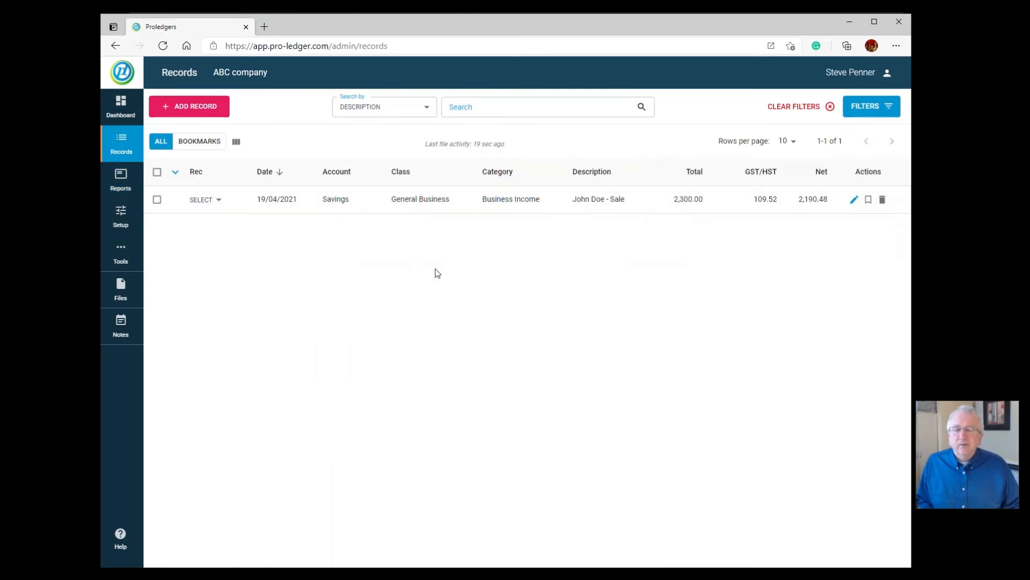
Start a new expense record with class General Business, category Online Promo and account Visa.
click(213, 105)
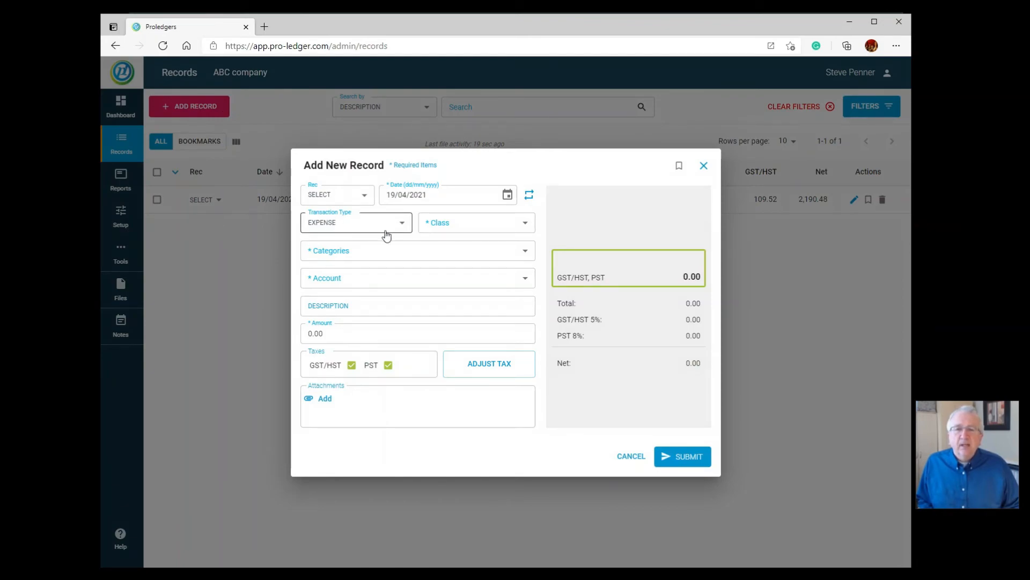
click(441, 225)
click(482, 256)
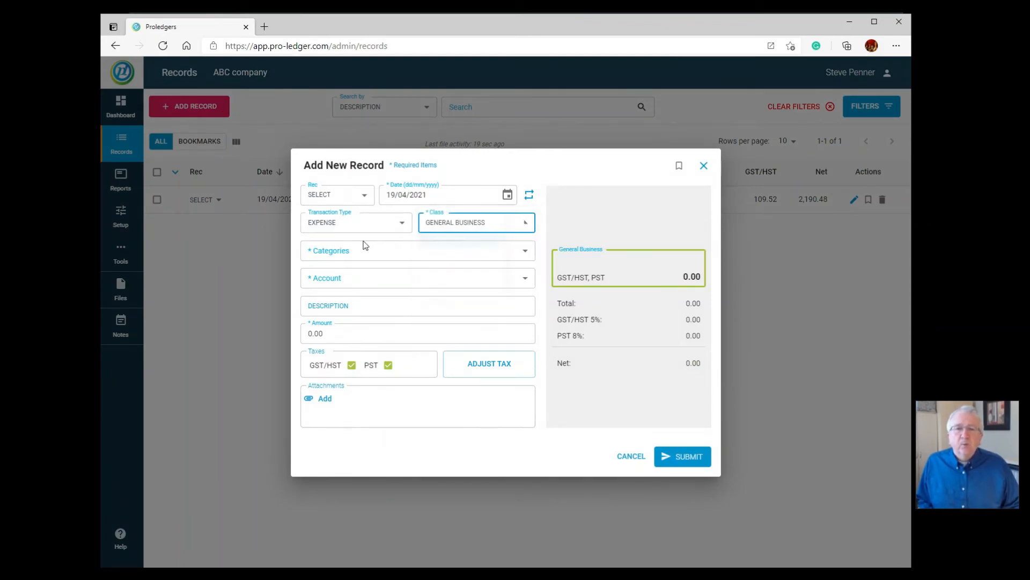
click(354, 251)
click(354, 304)
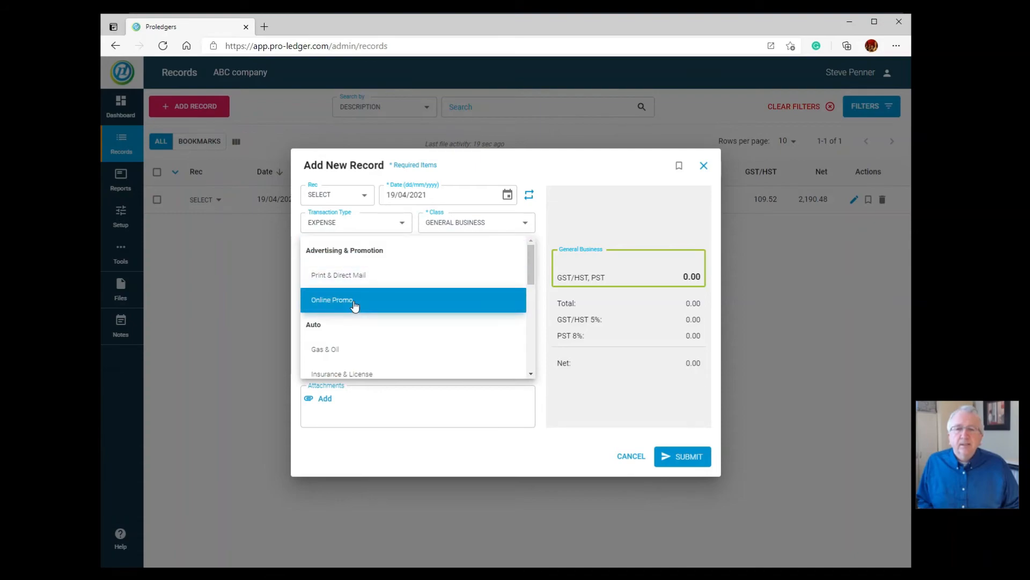
click(354, 305)
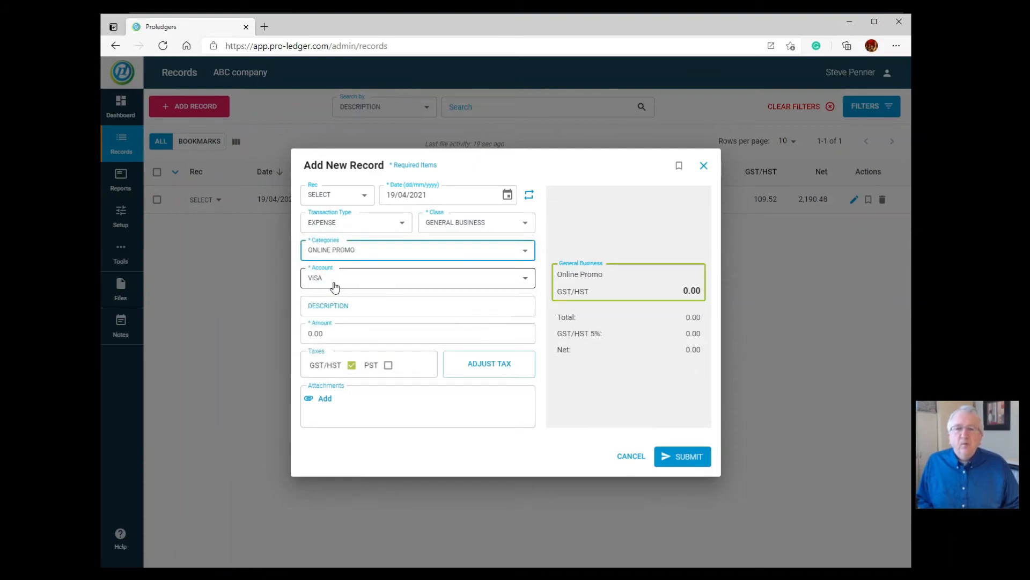
Enter the description Google Ad and an amount of 250.00 for the expense record.
click(331, 306)
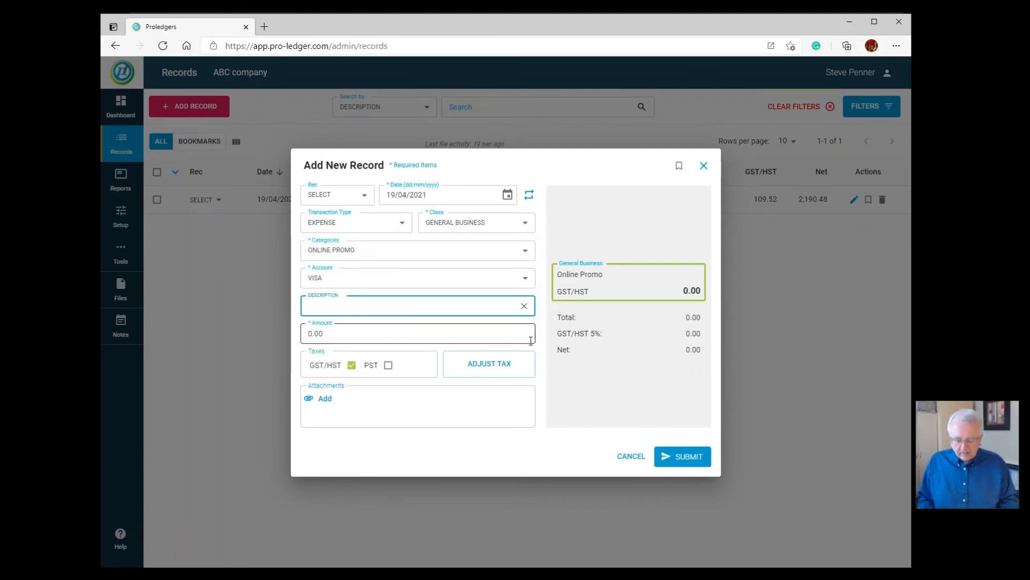
text(Google Ad)
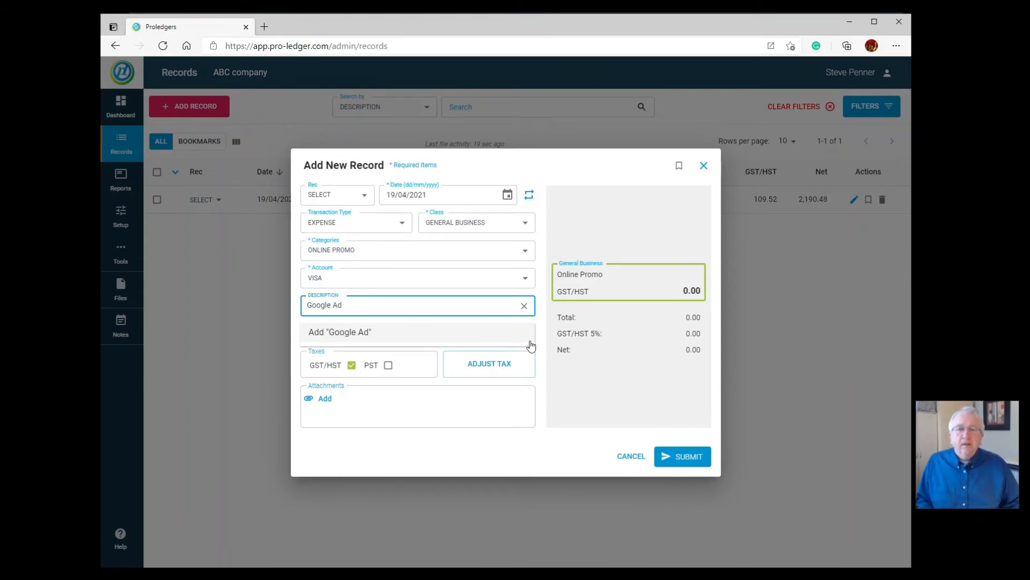
click(317, 331)
click(345, 333)
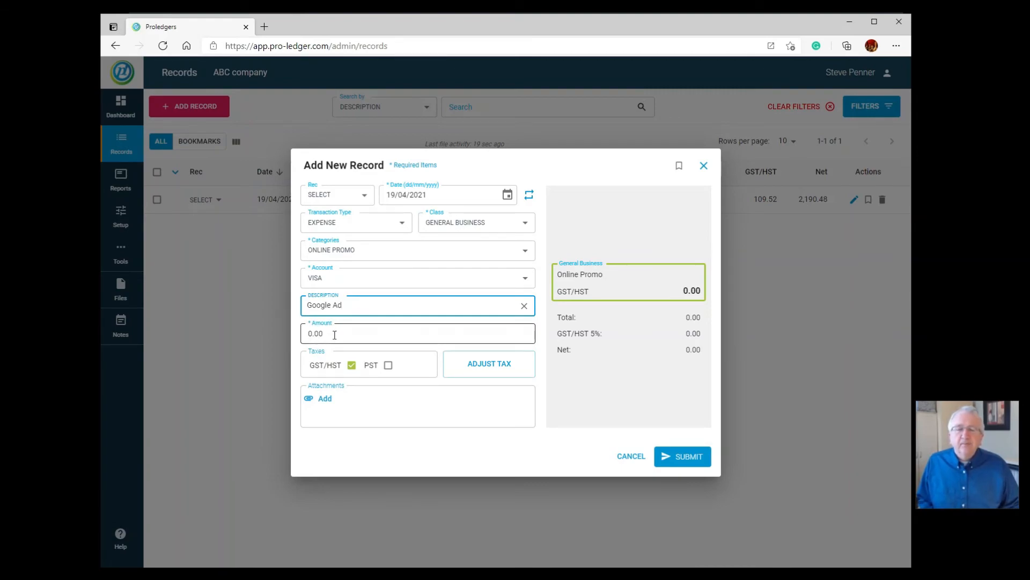
key(Tab)
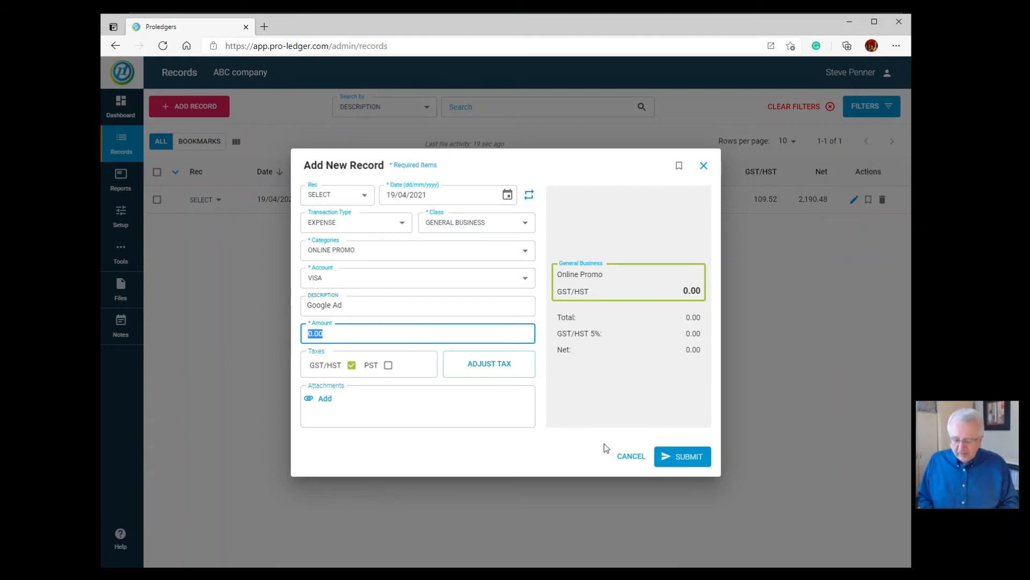
text(250)
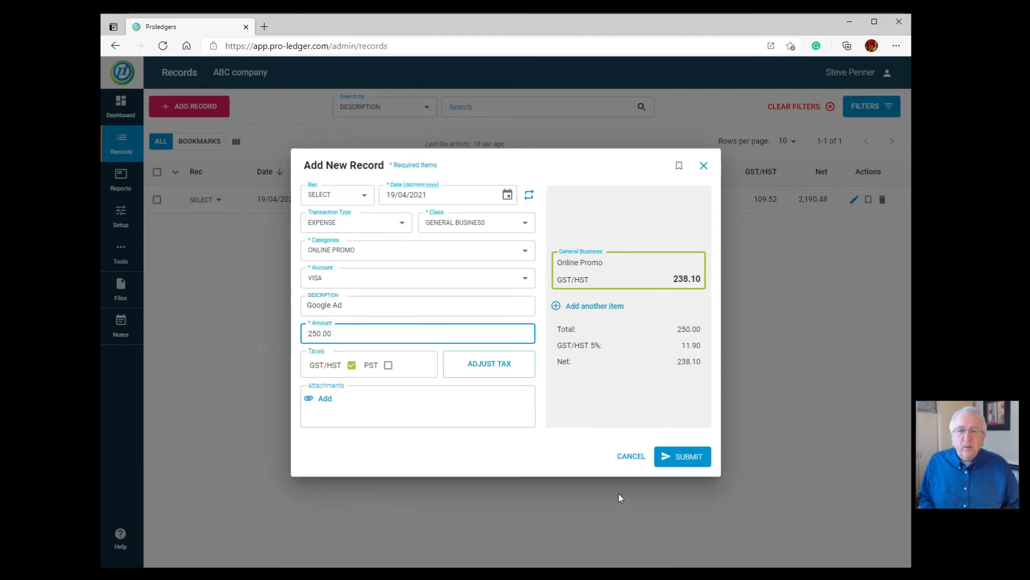
click(383, 448)
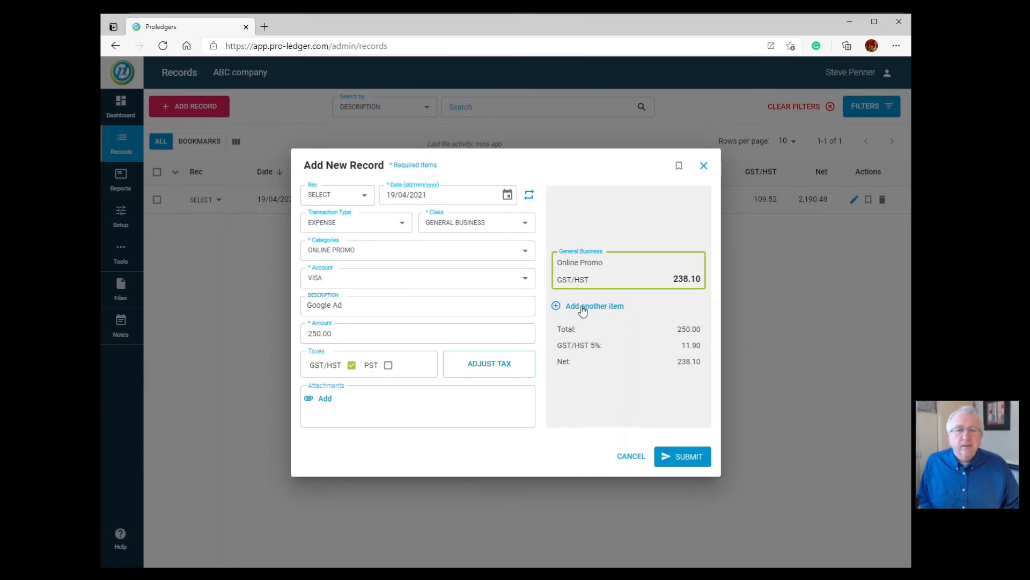
Submit the expense record, close the form and clear the filters on the records list.
click(688, 460)
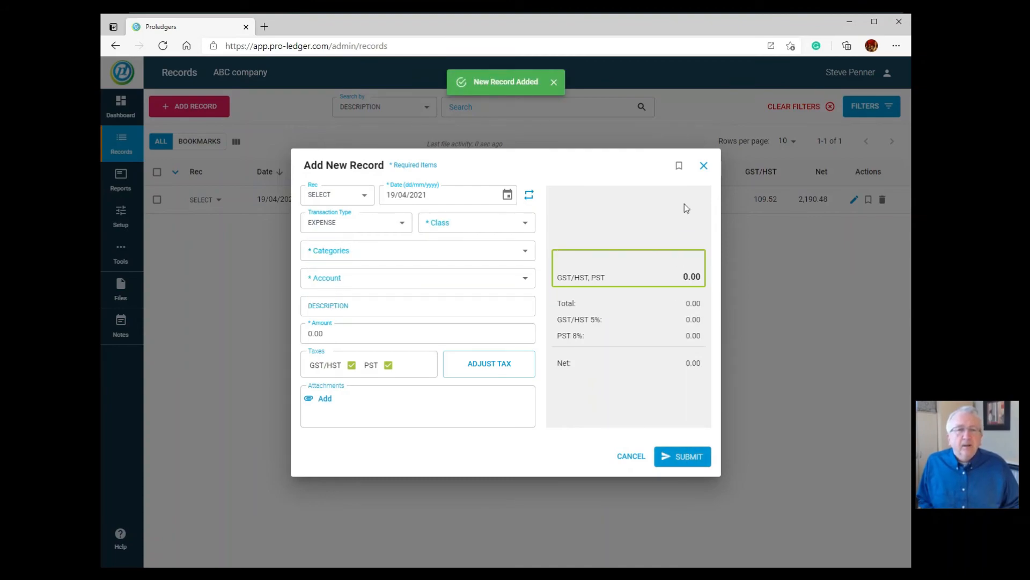
click(703, 166)
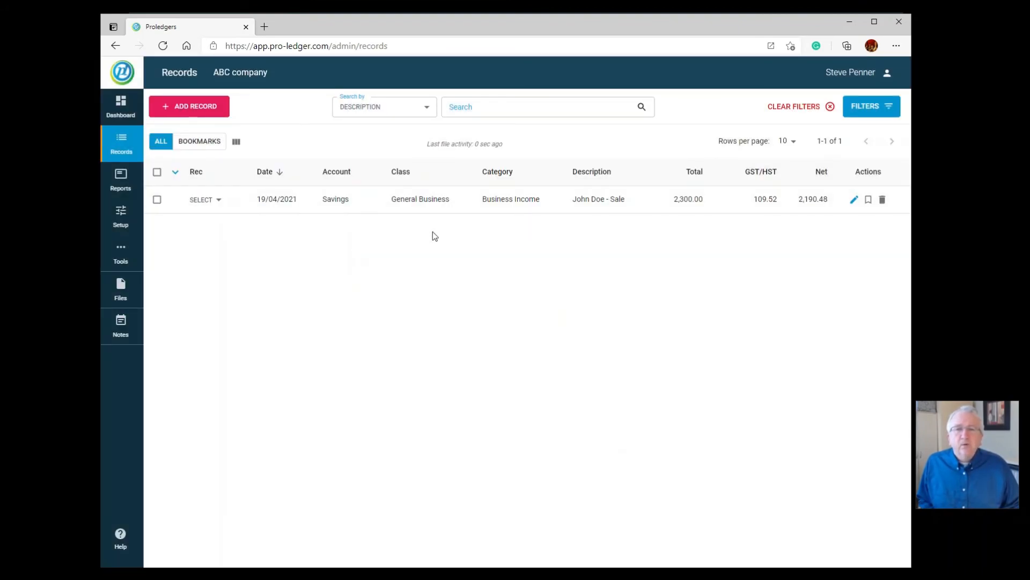
click(830, 106)
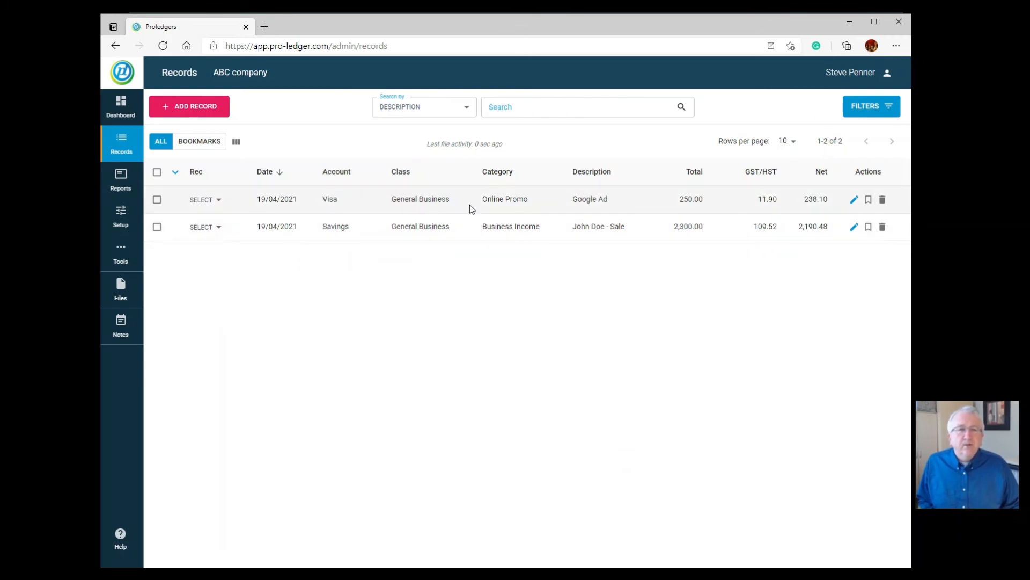
Review the new expense in the dashboard charts, records list and overall profit and loss report, and return to the records.
click(122, 107)
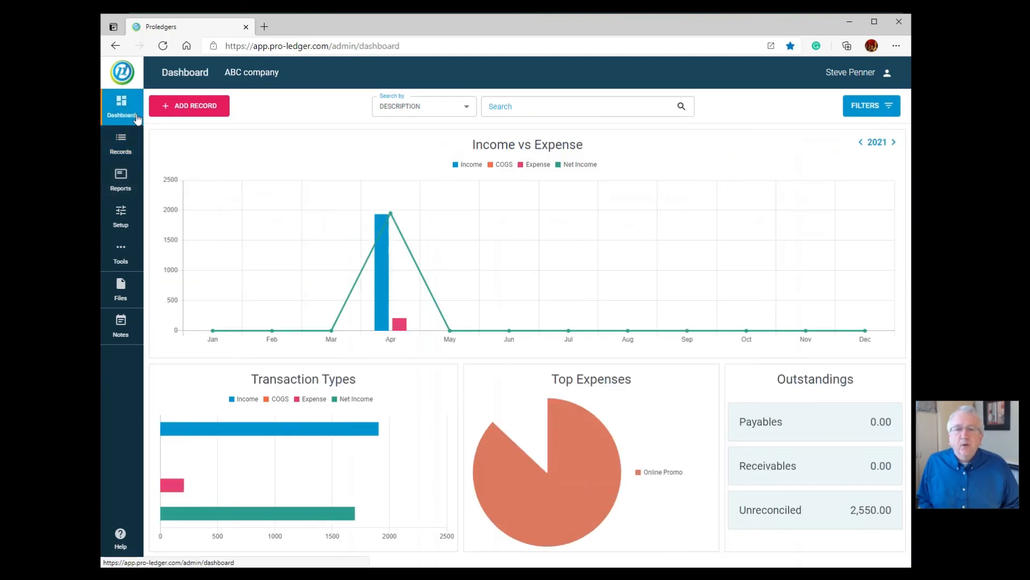
mouse_move(402, 328)
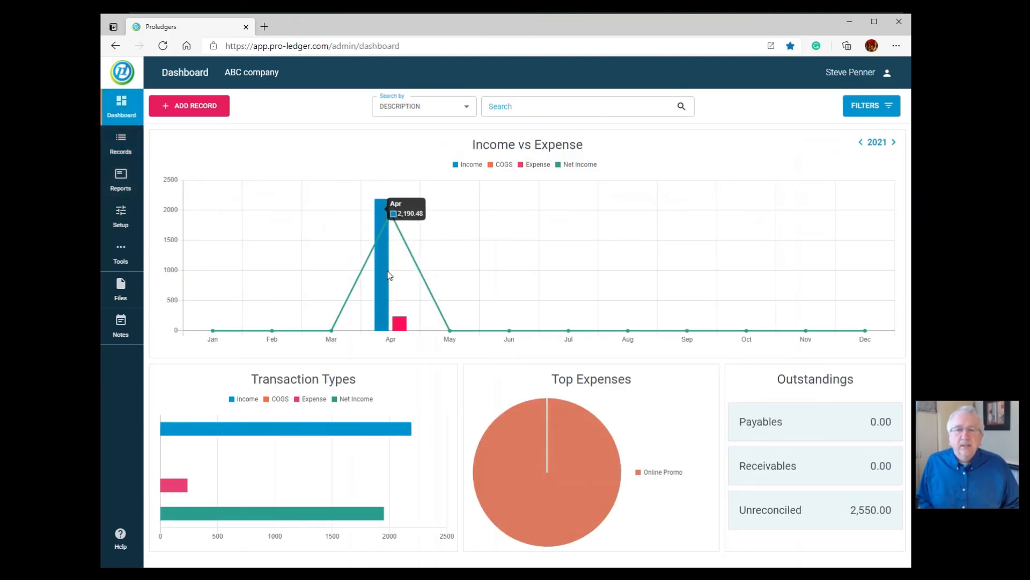
click(123, 157)
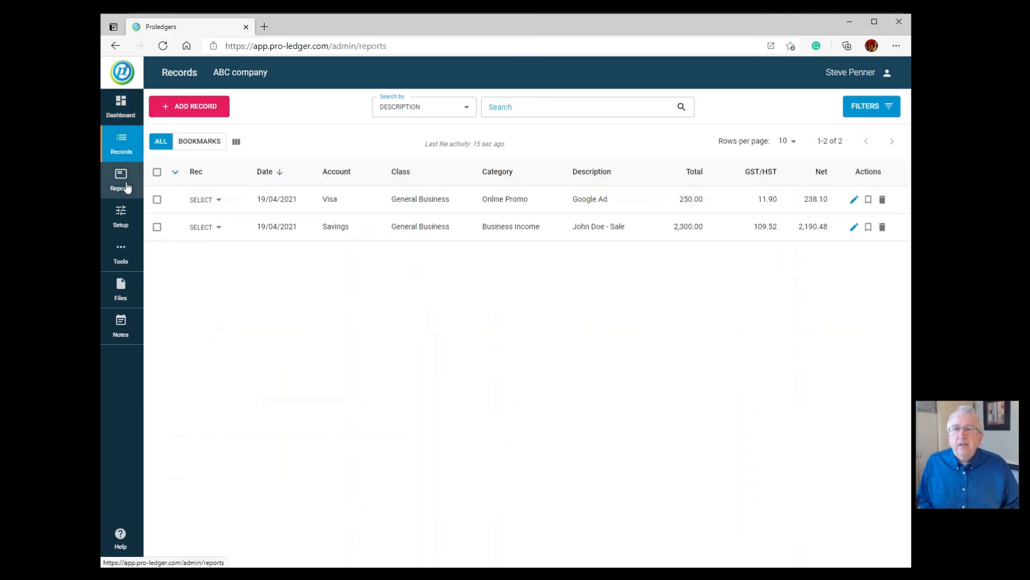
click(121, 182)
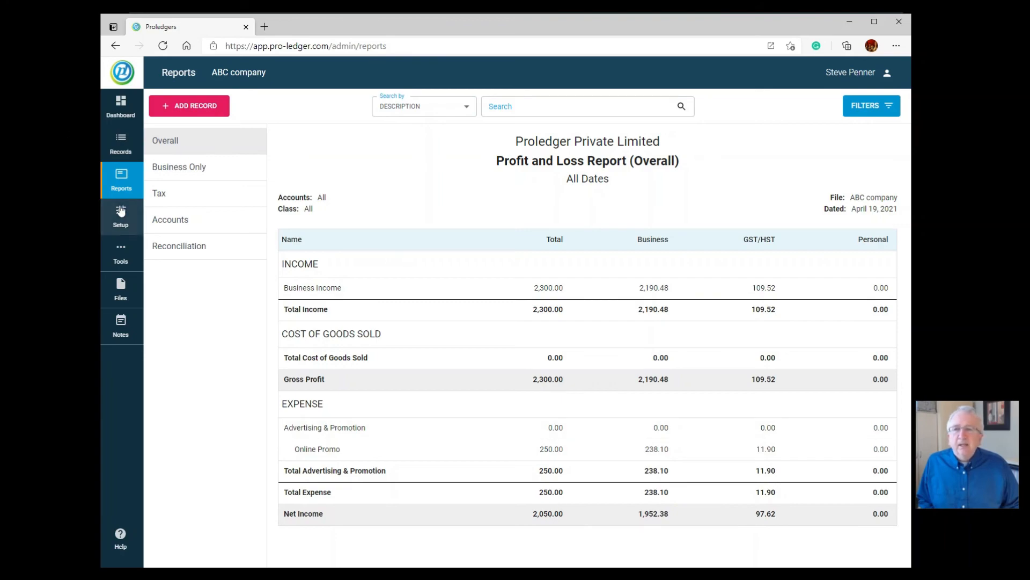
click(122, 142)
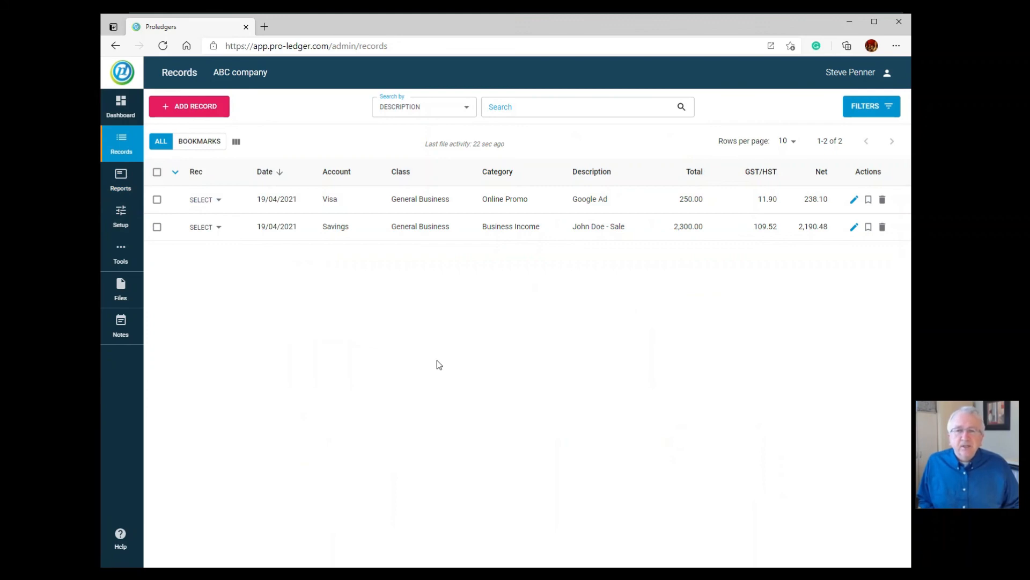
Search the record descriptions for google, and clear the search to list all records again.
click(508, 107)
text(google)
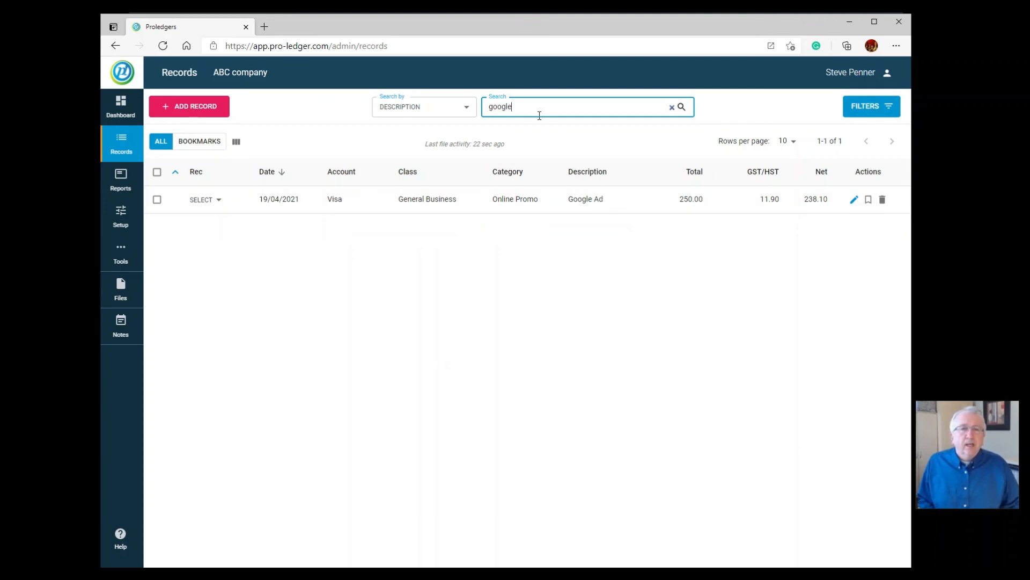
key(BackSpace)
key(BackSpace)
key(BackSpace)
key(BackSpace)
key(BackSpace)
key(BackSpace)
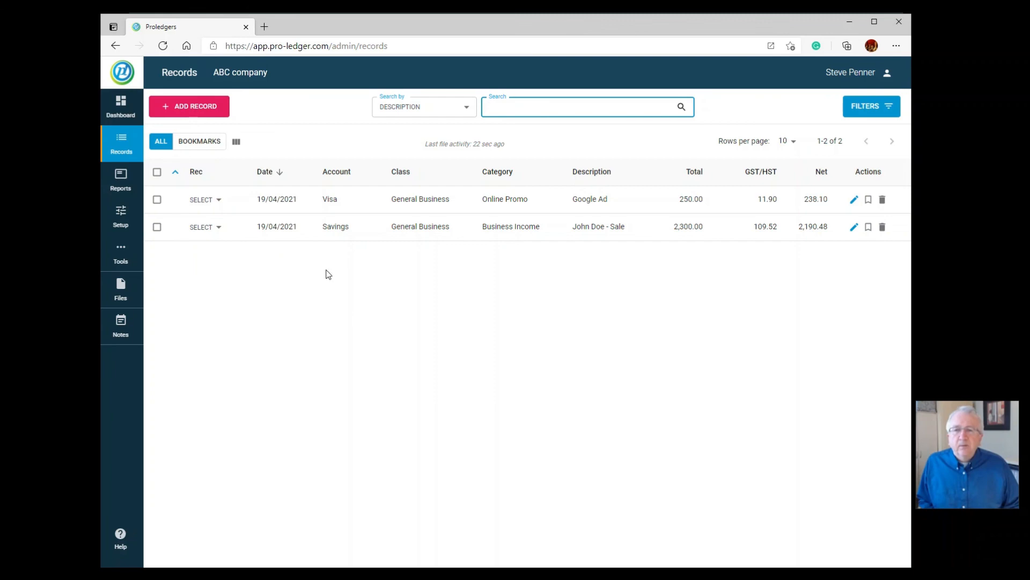
Open the Google Ad record, page to the next record and back, and close it without saving.
click(410, 202)
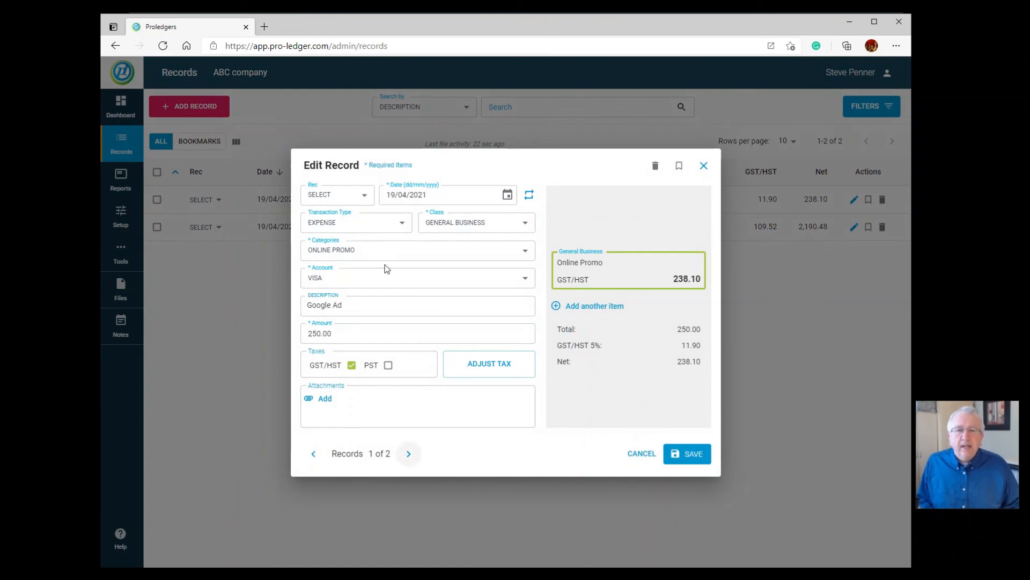
click(408, 456)
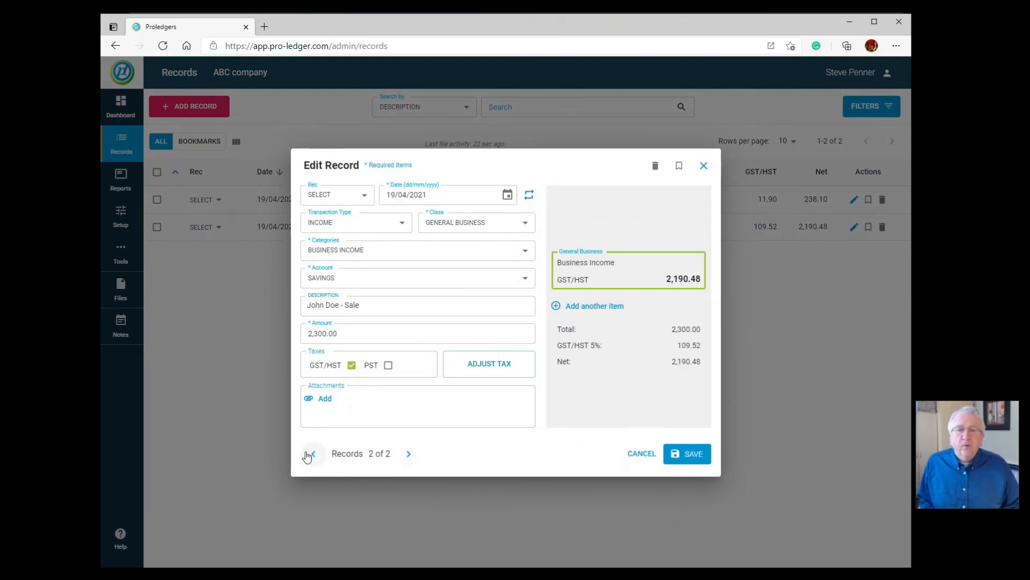
click(310, 455)
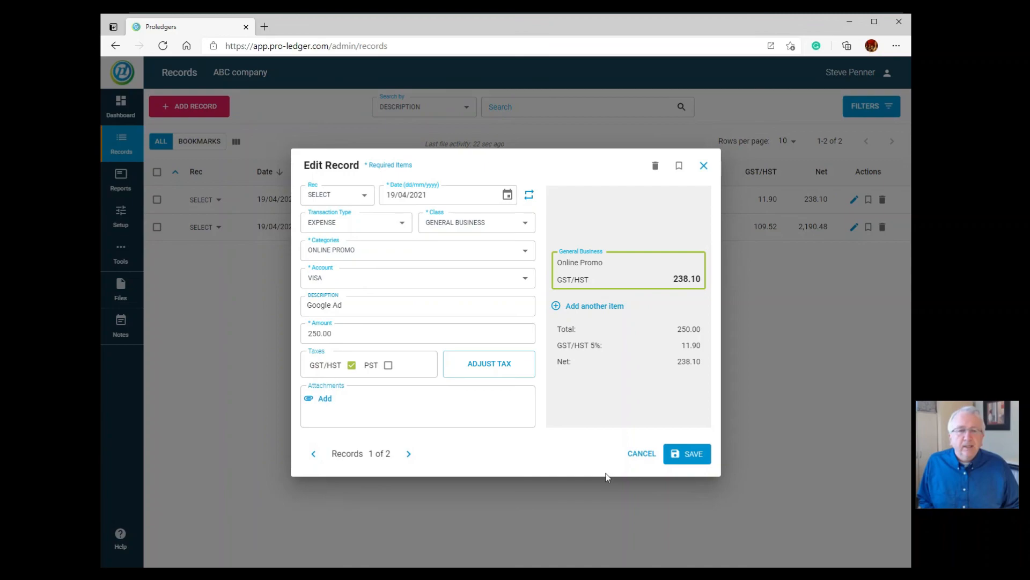
click(640, 456)
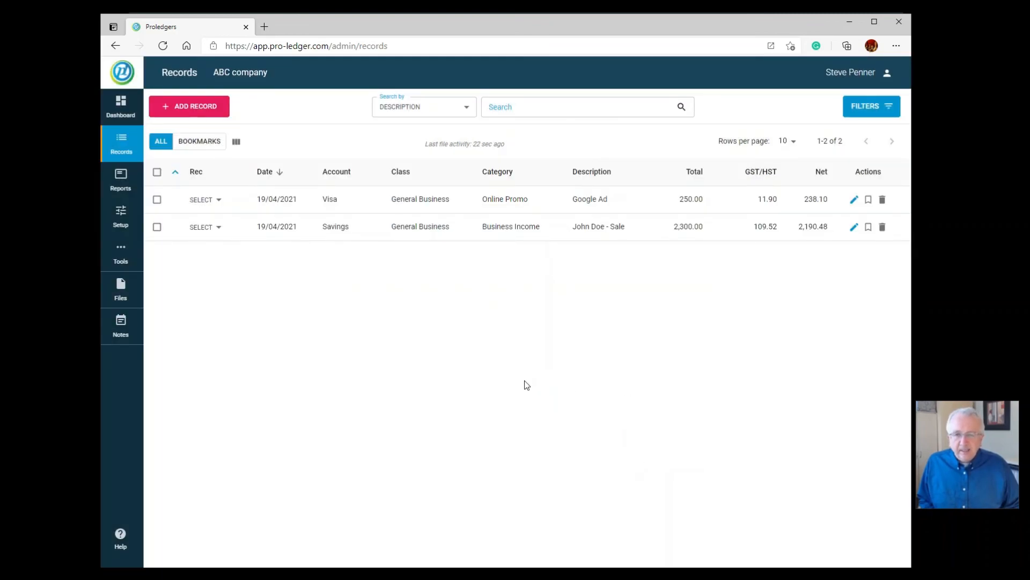